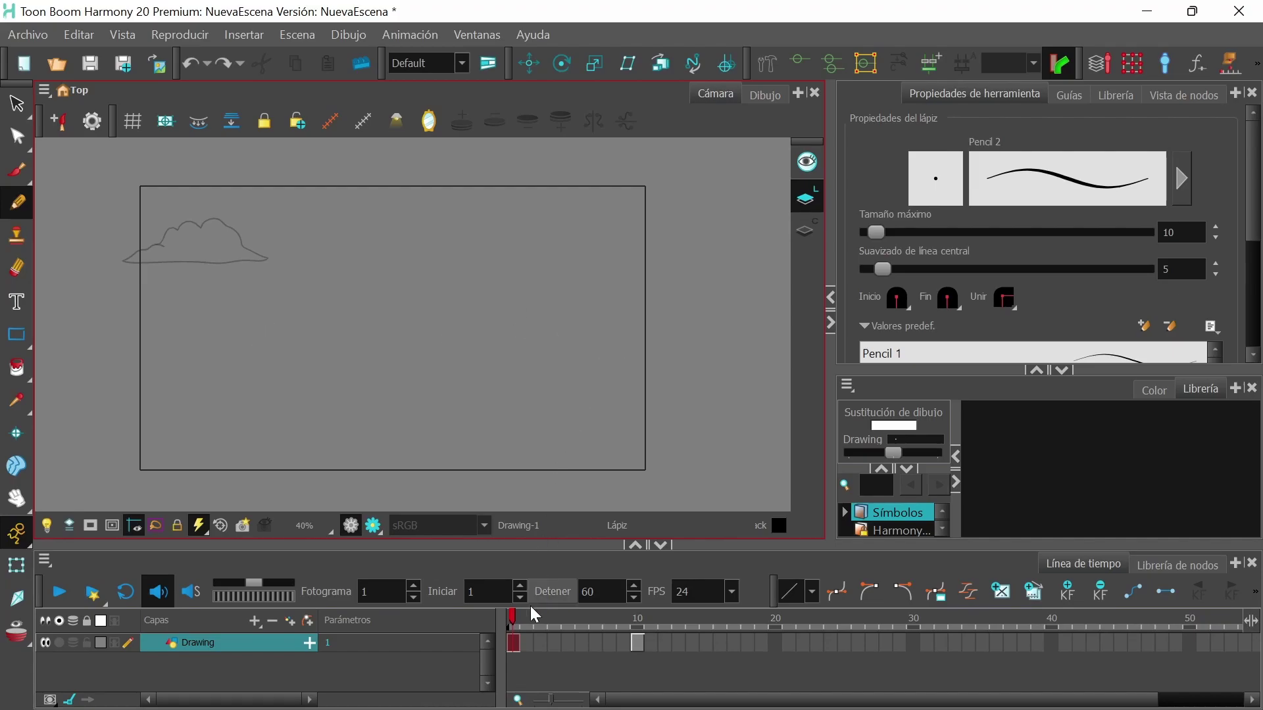
- Compare the small cloud sketch at frame 1 with the large cloud sketch at frame 10 on the Drawing layer
{"action": "left_click", "coordinate": [514, 642]}
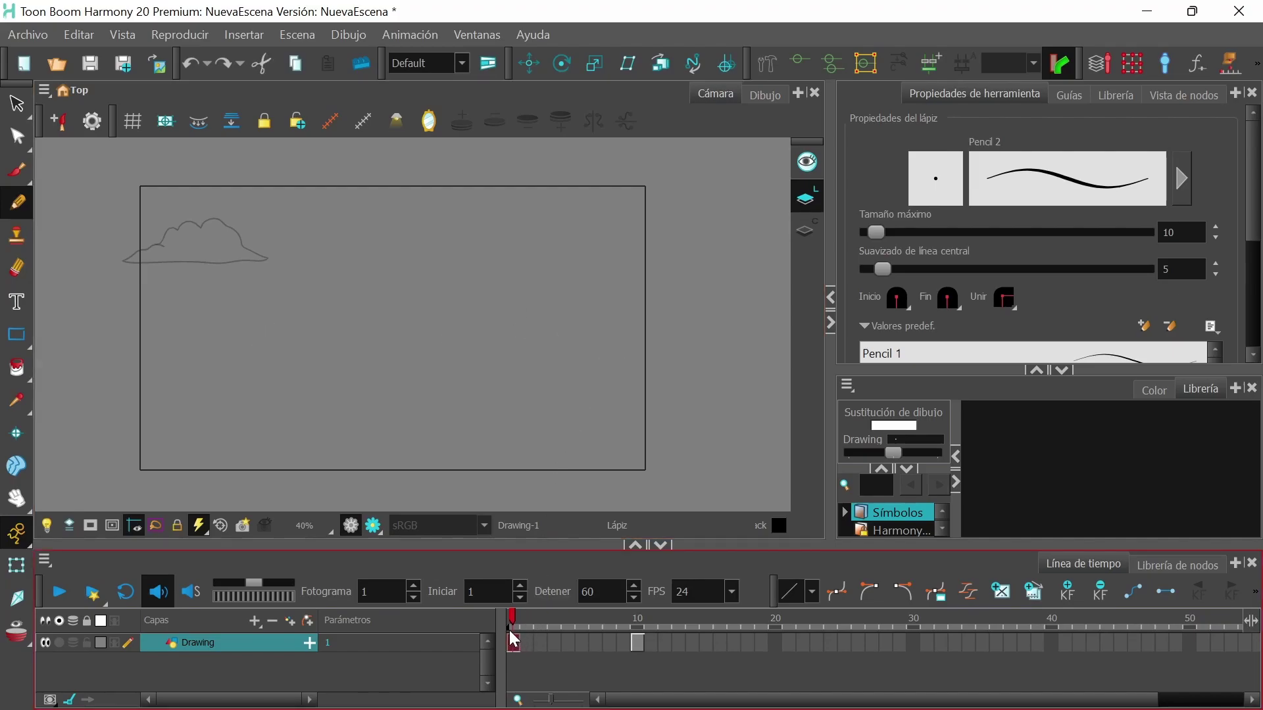
{"action": "left_click", "coordinate": [640, 643]}
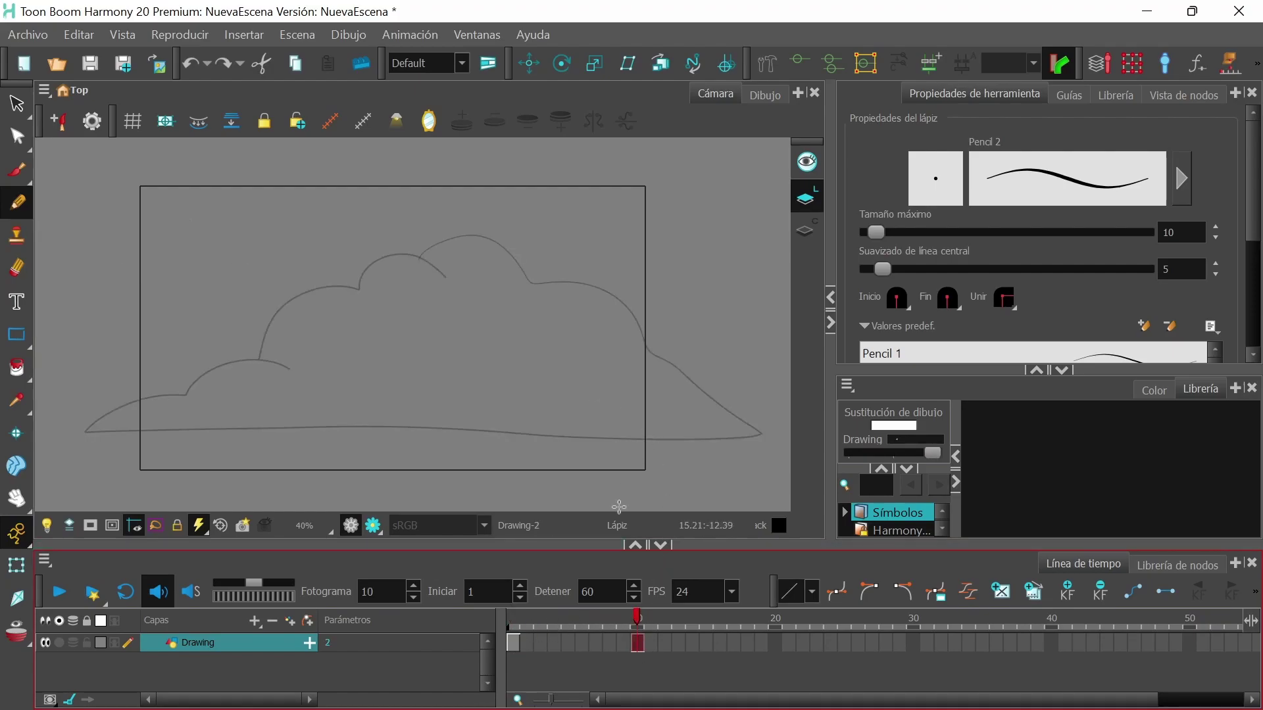
{"action": "left_click_drag", "start_coordinate": [640, 622], "coordinate": [609, 618]}
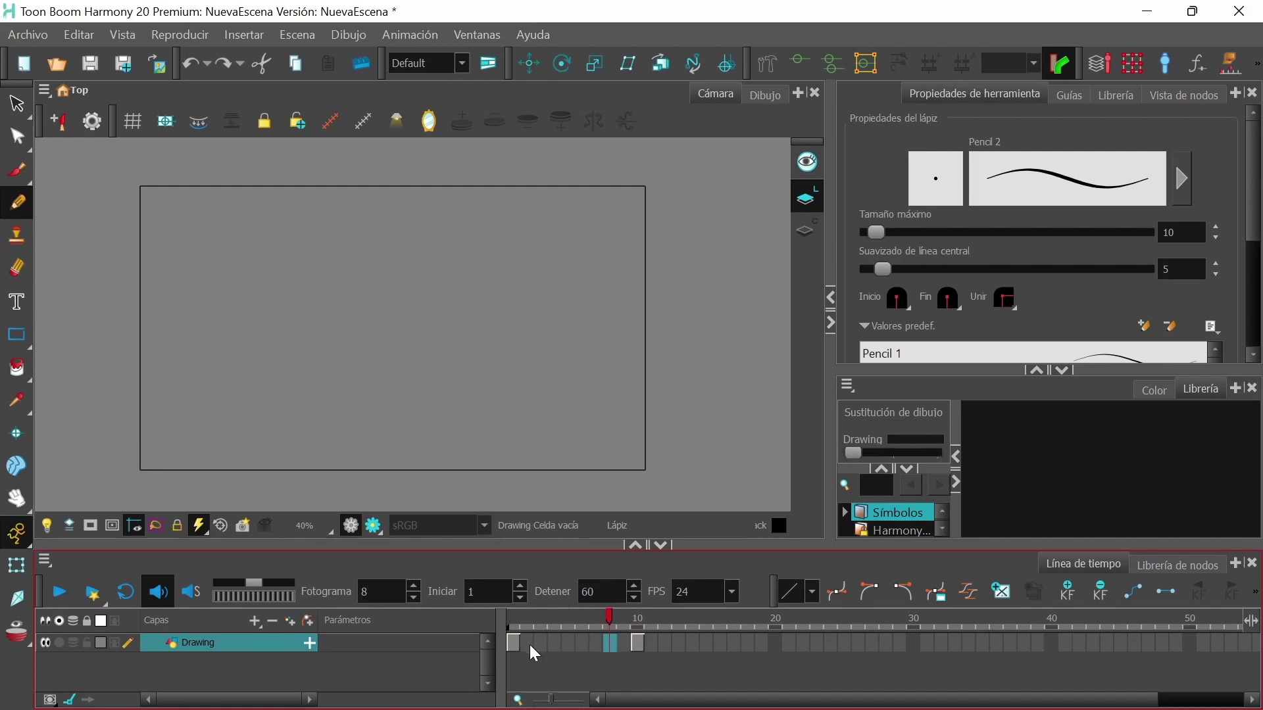
{"action": "left_click", "coordinate": [514, 642]}
{"action": "left_click", "coordinate": [641, 640]}
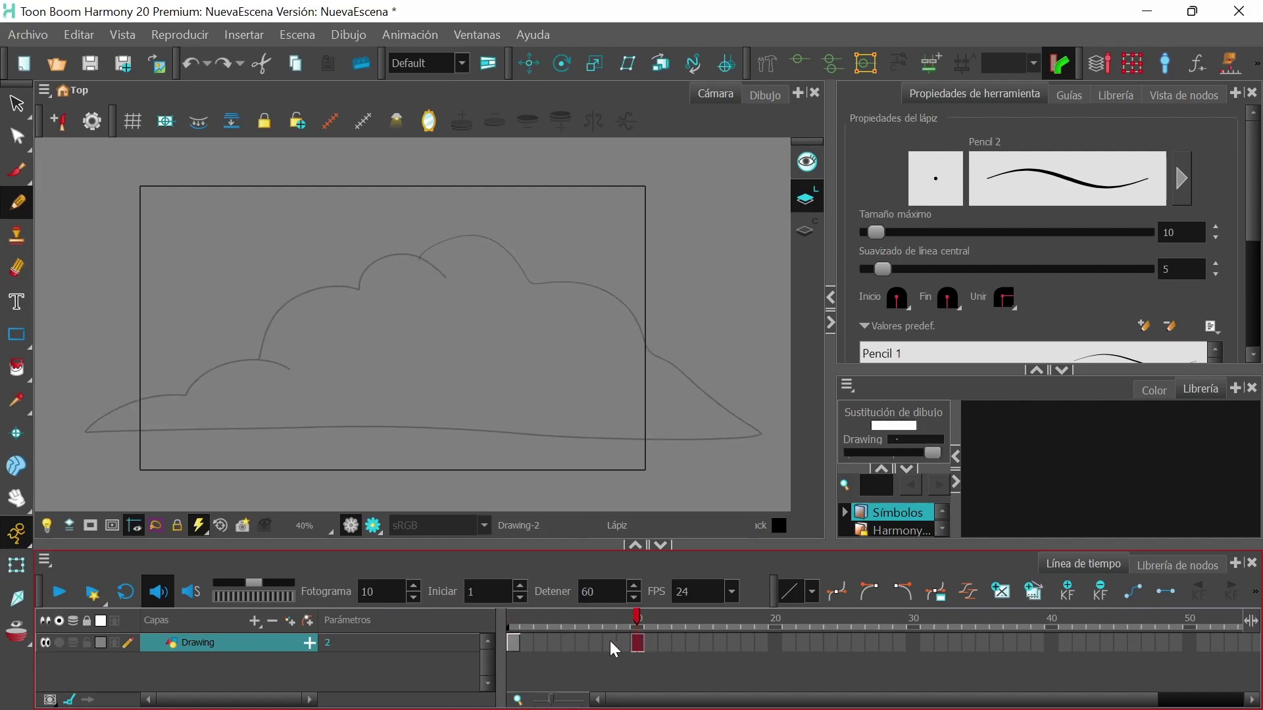
{"action": "left_click", "coordinate": [526, 643]}
{"action": "left_click", "coordinate": [622, 643]}
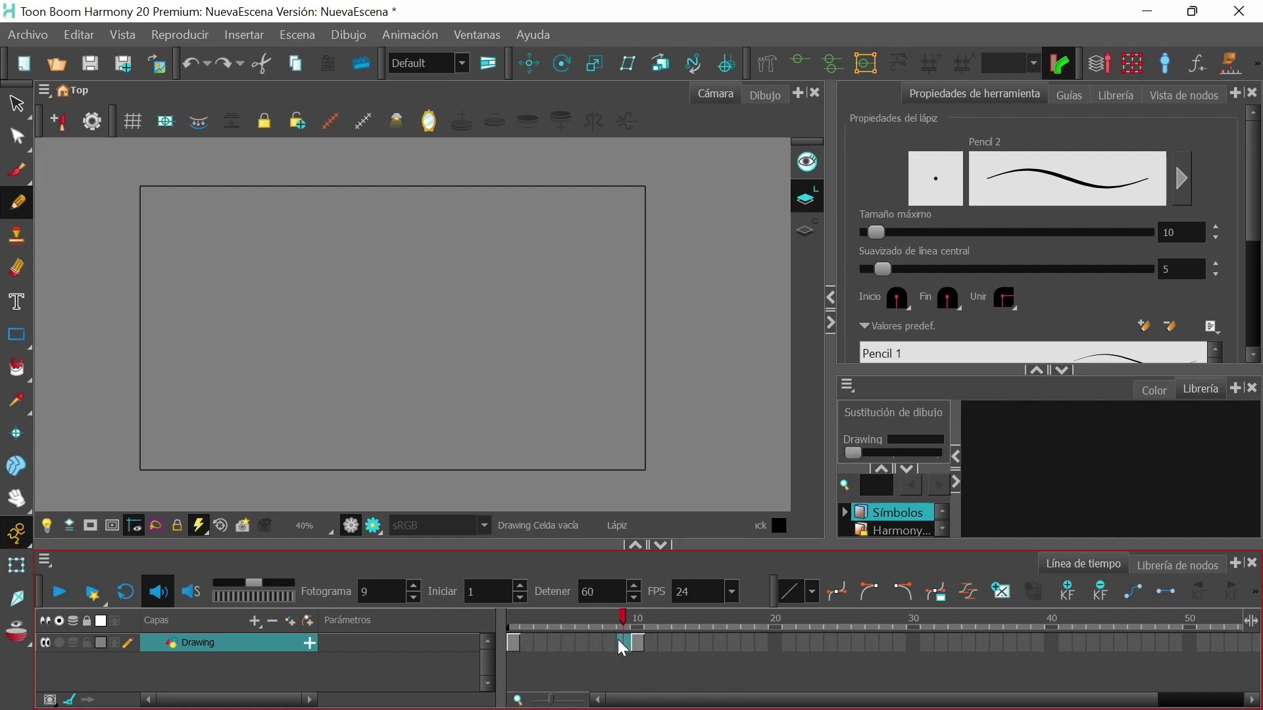
{"action": "mouse_move", "coordinate": [517, 615]}
{"action": "left_mouse_down"}
{"action": "mouse_move", "coordinate": [638, 617]}
{"action": "mouse_move", "coordinate": [516, 622]}
{"action": "left_mouse_up"}
{"action": "left_click", "coordinate": [515, 621]}
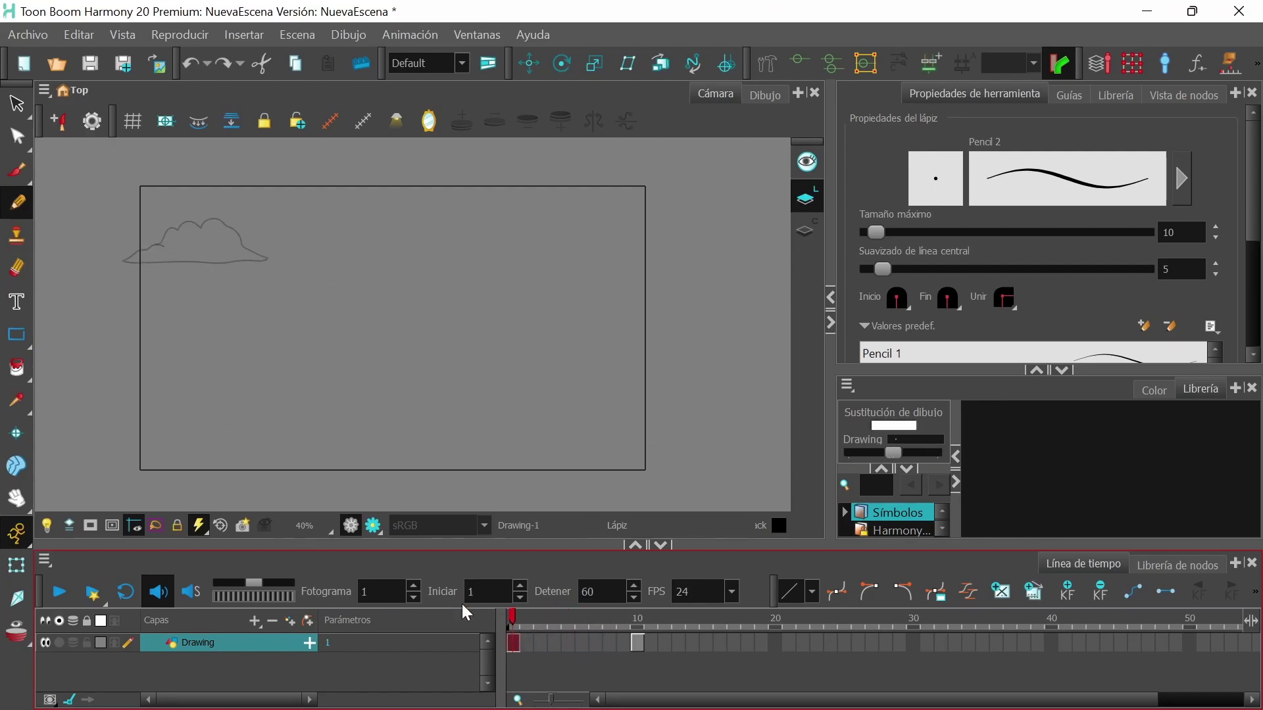
- Add a new drawing layer with vector line and colour art above the sketch layer and make its frame 1 active
{"action": "left_click", "coordinate": [256, 622]}
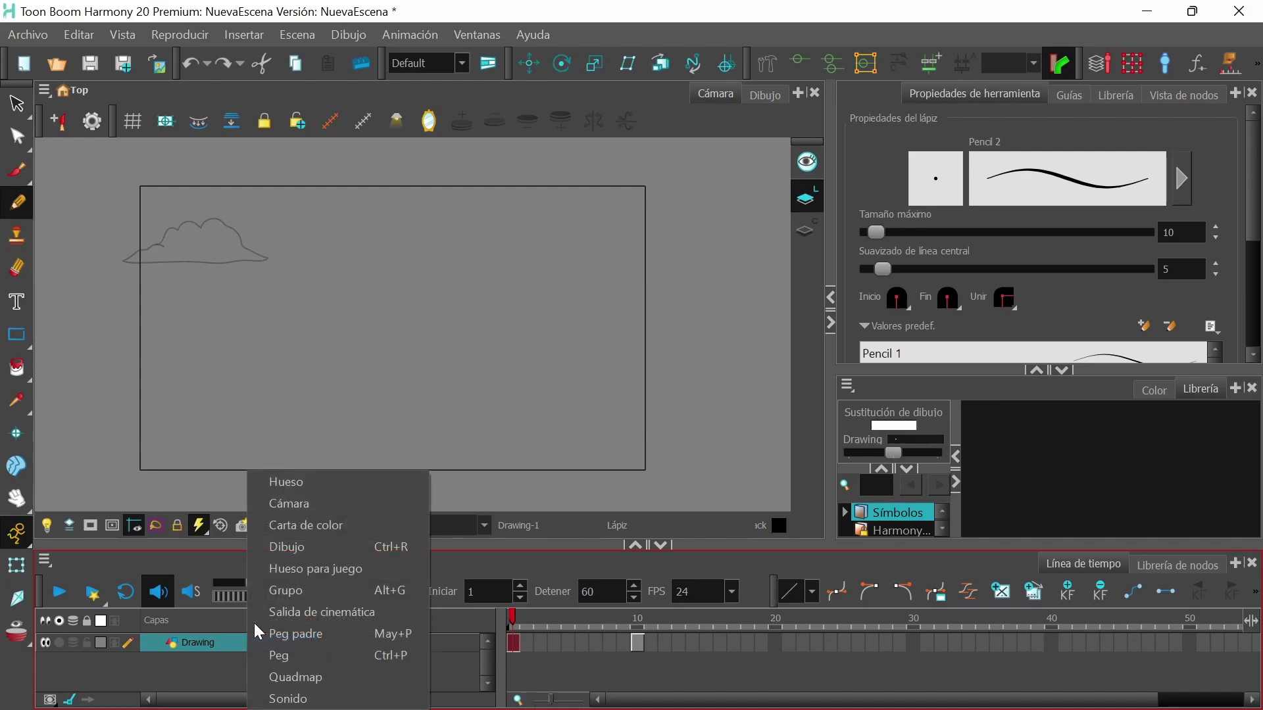
{"action": "left_click", "coordinate": [291, 548]}
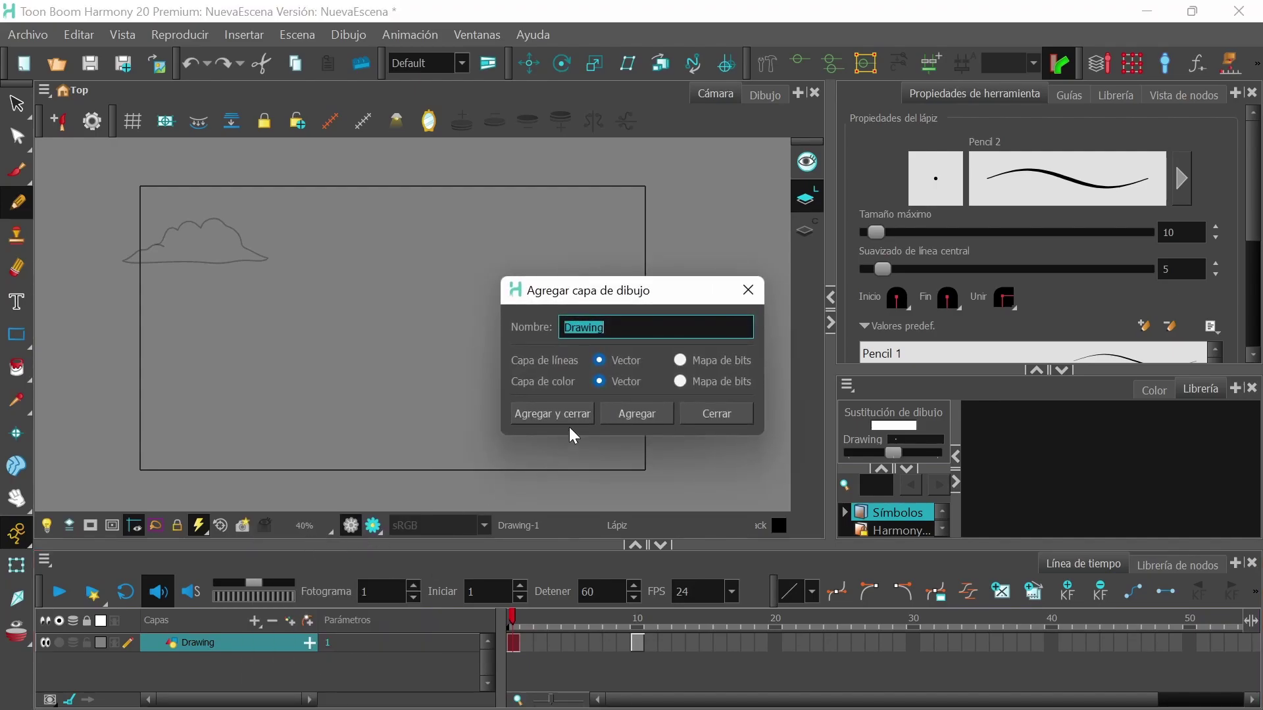
{"action": "left_click", "coordinate": [555, 413]}
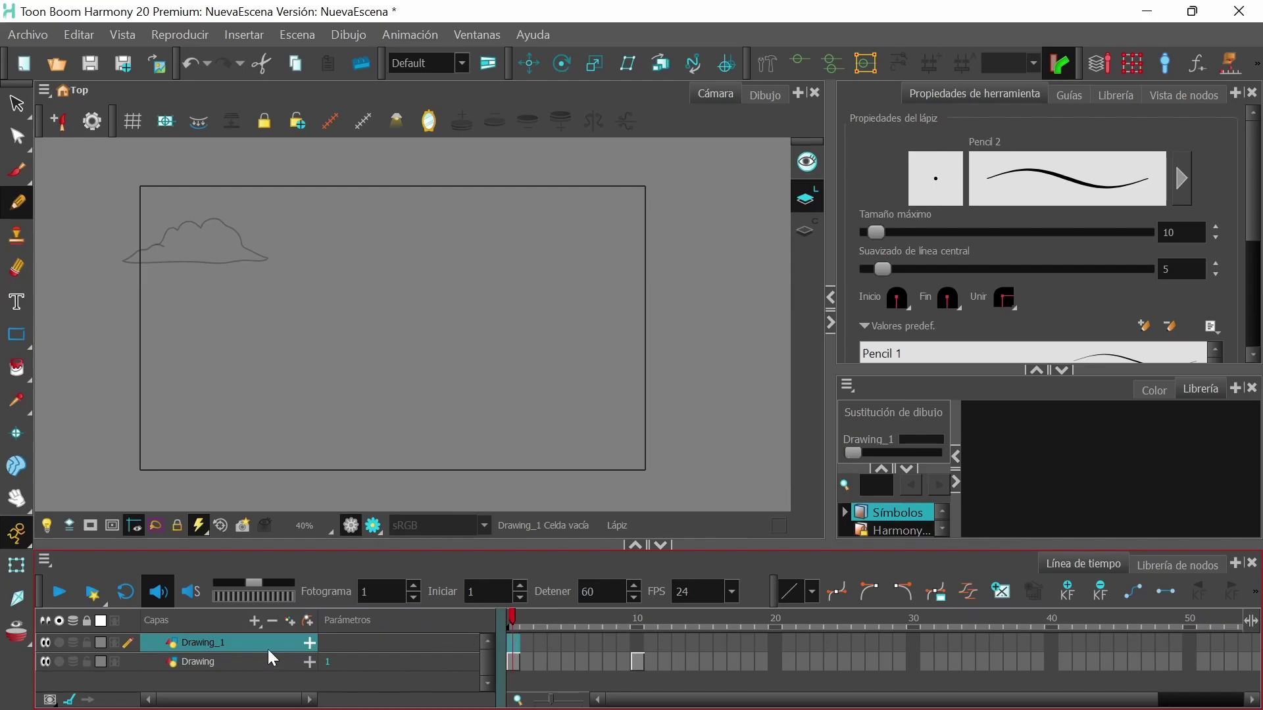
{"action": "left_click", "coordinate": [195, 661]}
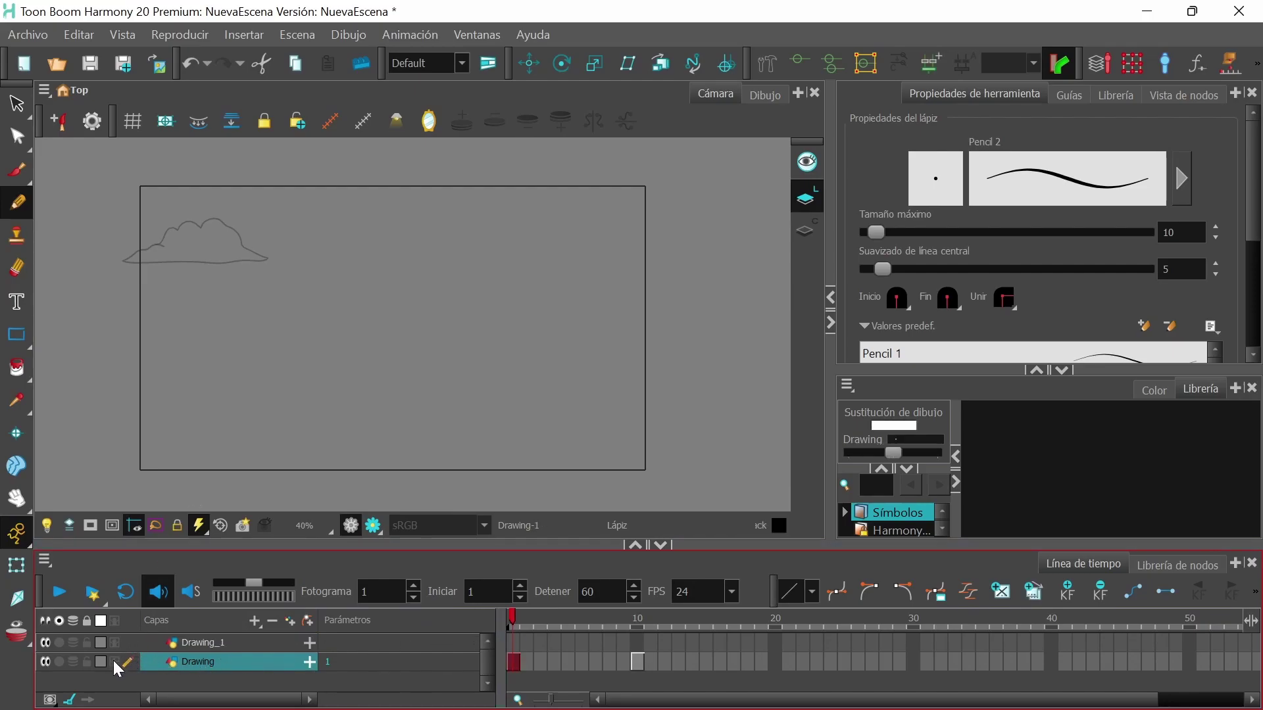
{"action": "left_click", "coordinate": [237, 641]}
{"action": "left_click", "coordinate": [530, 642]}
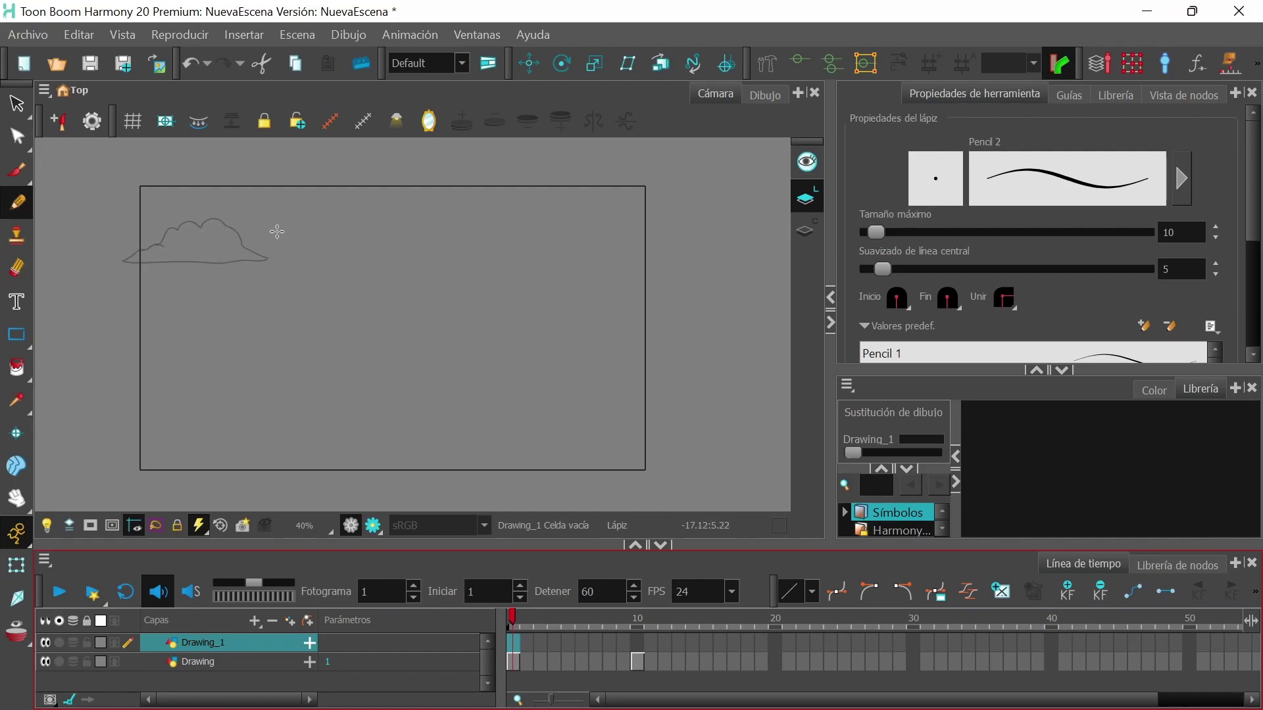
{"action": "mouse_move", "coordinate": [158, 283]}
{"action": "left_mouse_down"}
{"action": "mouse_move", "coordinate": [226, 199]}
{"action": "mouse_move", "coordinate": [240, 208]}
{"action": "left_mouse_up"}
{"action": "left_click_drag", "start_coordinate": [204, 277], "coordinate": [270, 216]}
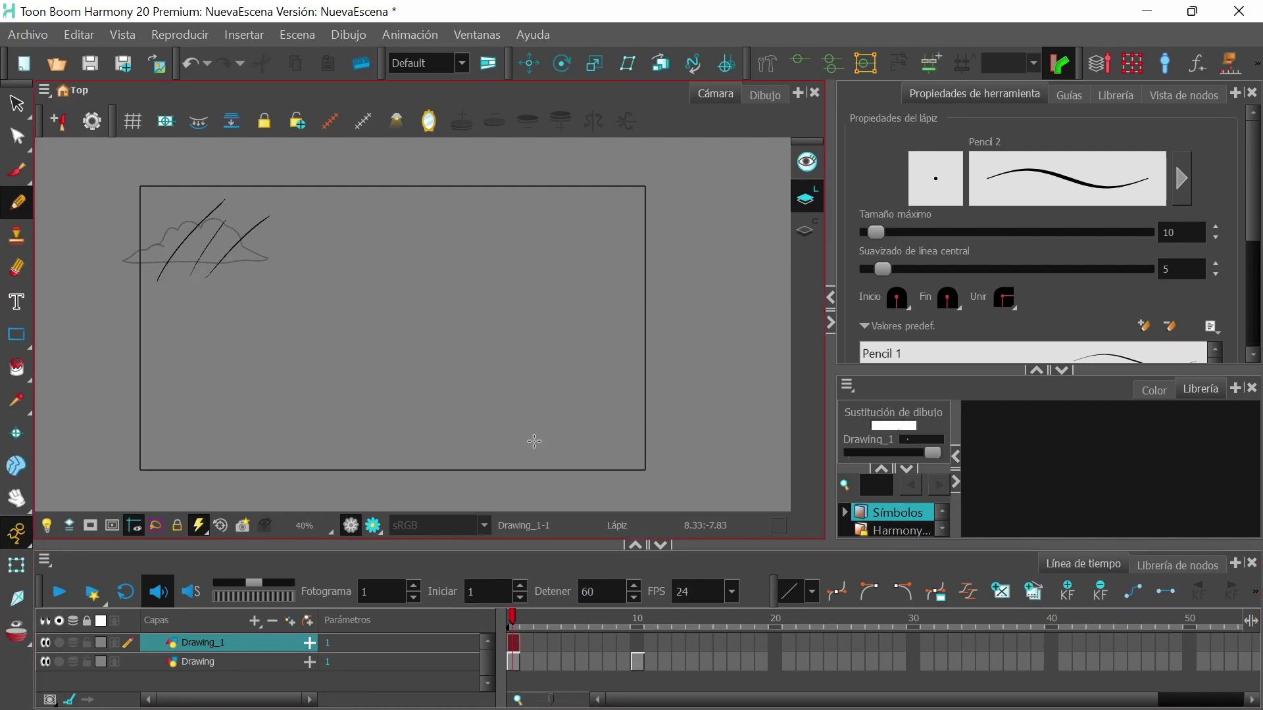
{"action": "left_click_drag", "start_coordinate": [504, 451], "coordinate": [551, 372]}
{"action": "mouse_move", "coordinate": [540, 457]}
{"action": "left_mouse_down"}
{"action": "mouse_move", "coordinate": [586, 376]}
{"action": "mouse_move", "coordinate": [493, 491]}
{"action": "mouse_move", "coordinate": [598, 408]}
{"action": "mouse_move", "coordinate": [571, 463]}
{"action": "mouse_move", "coordinate": [640, 373]}
{"action": "left_mouse_up"}
{"action": "key", "text": "ctrl+z"}
{"action": "mouse_move", "coordinate": [278, 284]}
{"action": "left_mouse_down"}
{"action": "mouse_move", "coordinate": [472, 381]}
{"action": "mouse_move", "coordinate": [428, 397]}
{"action": "left_mouse_up"}
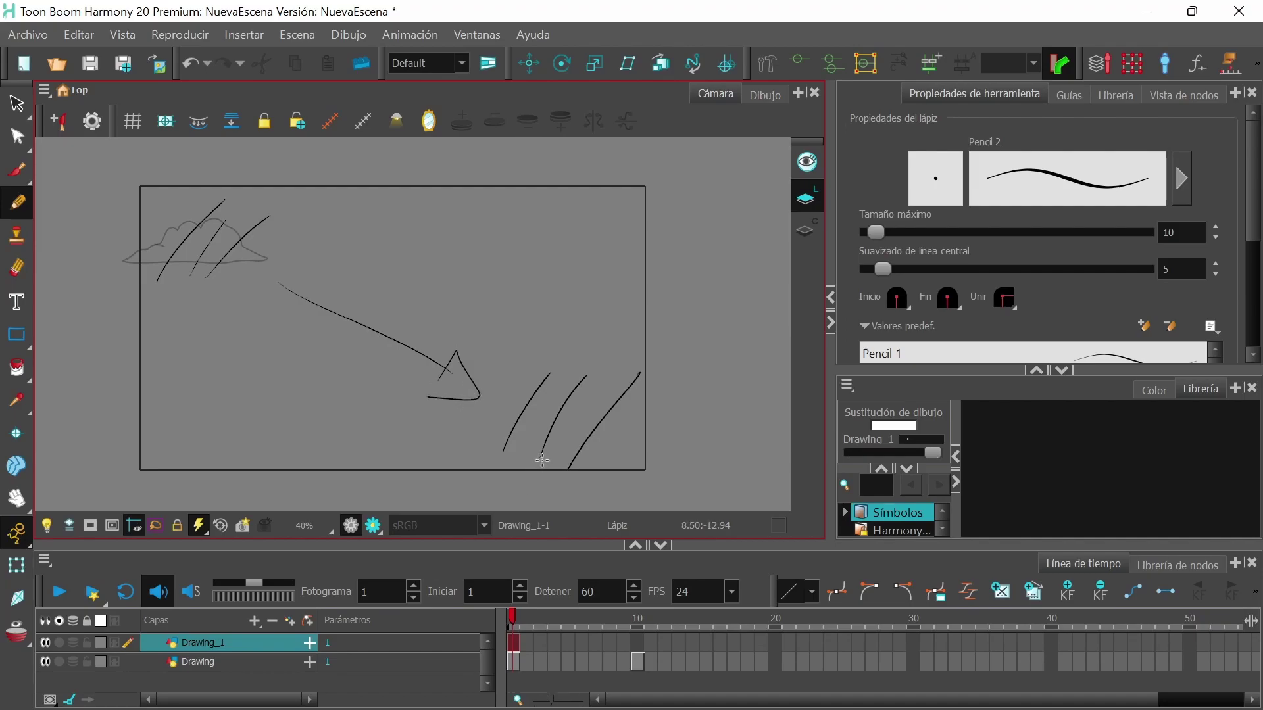
{"action": "key", "text": "ctrl+z"}
{"action": "key", "text": "ctrl+z"}
{"action": "key", "text": "ctrl+z"}
{"action": "key", "text": "ctrl+z"}
{"action": "key", "text": "ctrl+z"}
{"action": "key", "text": "ctrl+z"}
{"action": "key", "text": "ctrl+z"}
{"action": "key", "text": "ctrl+z"}
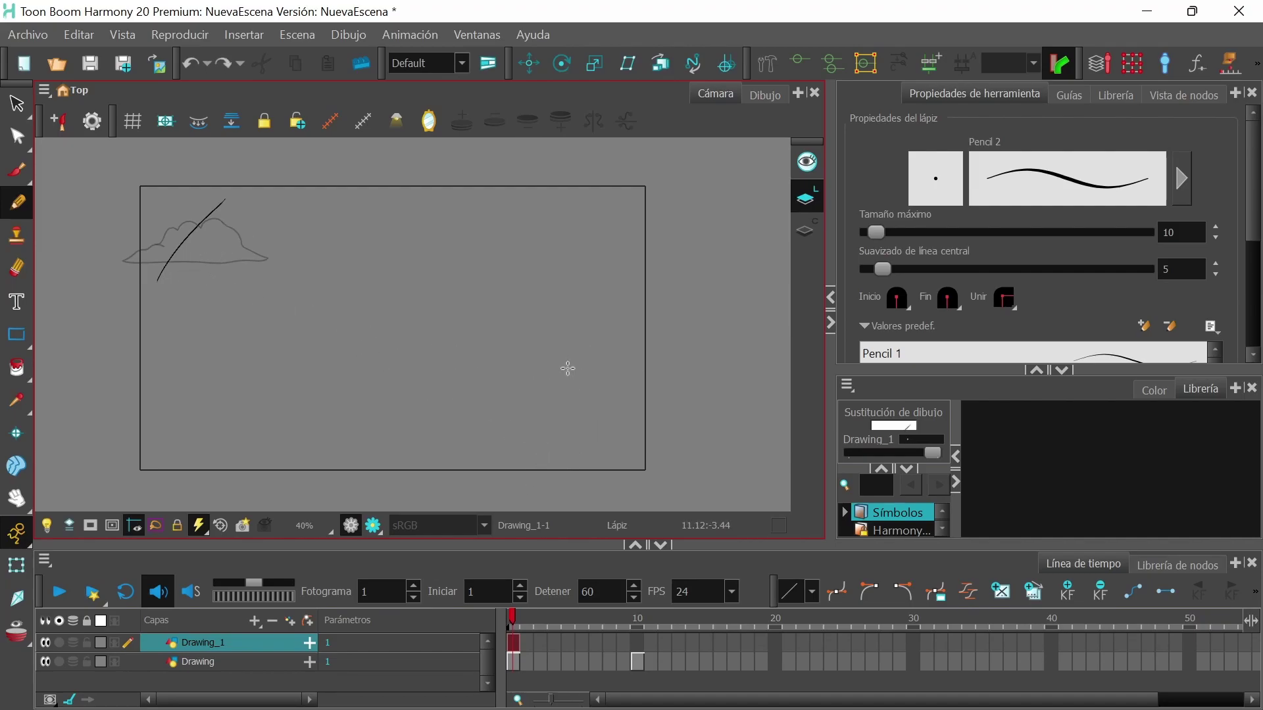
- On the Drawing_1 layer, trace the small cloud sketch at frame 1 and the large cloud sketch at frame 10
{"action": "left_click", "coordinate": [516, 642]}
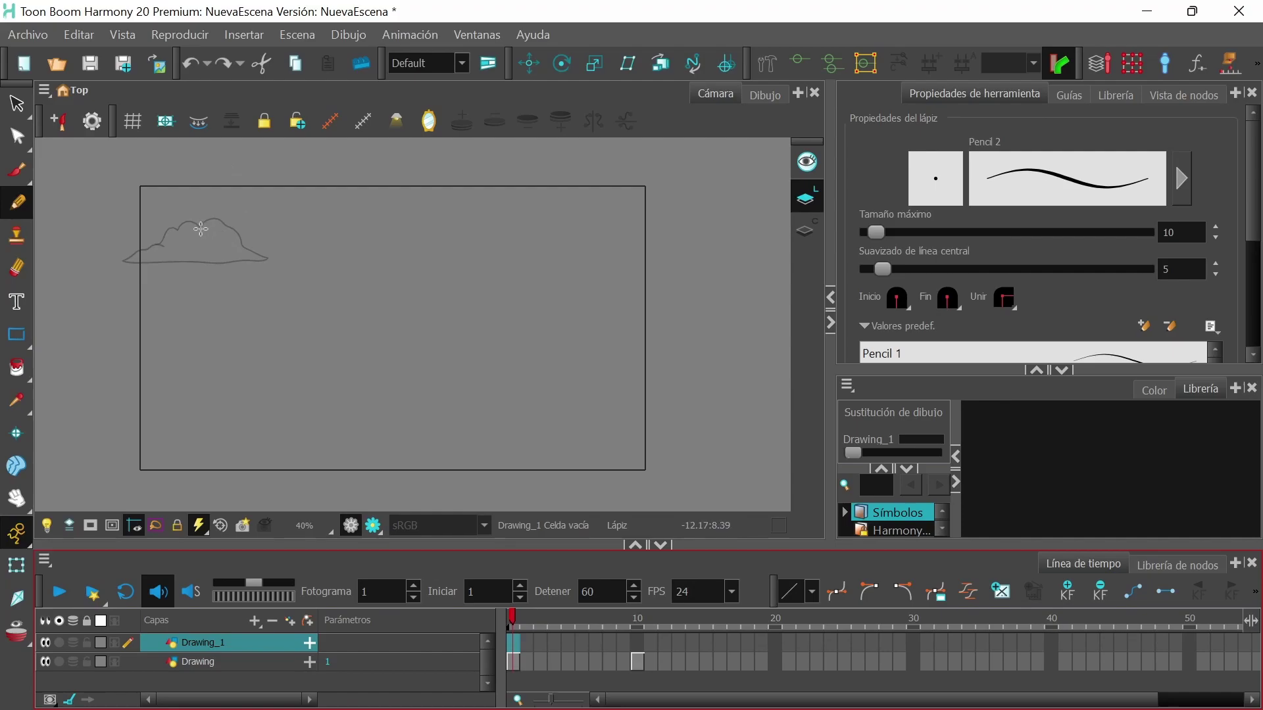
{"action": "mouse_move", "coordinate": [122, 260]}
{"action": "left_mouse_down"}
{"action": "mouse_move", "coordinate": [208, 219]}
{"action": "mouse_move", "coordinate": [267, 260]}
{"action": "mouse_move", "coordinate": [121, 262]}
{"action": "left_mouse_up"}
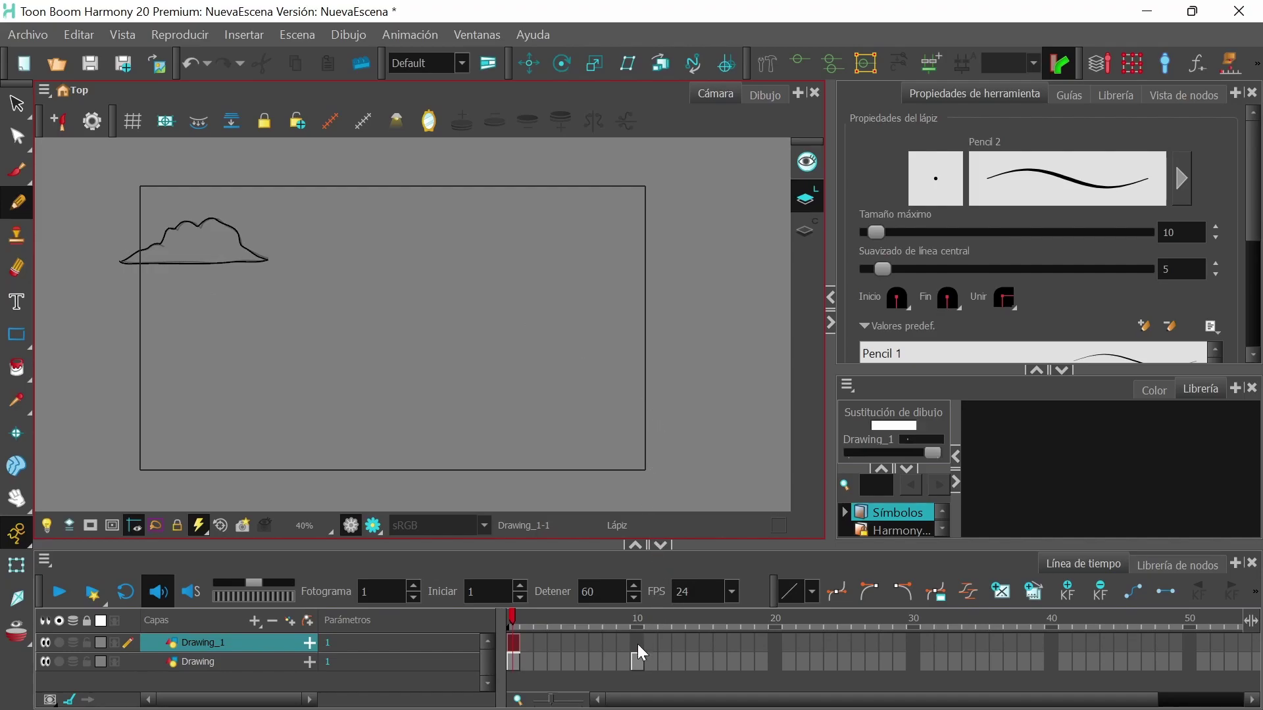
{"action": "left_click", "coordinate": [641, 642]}
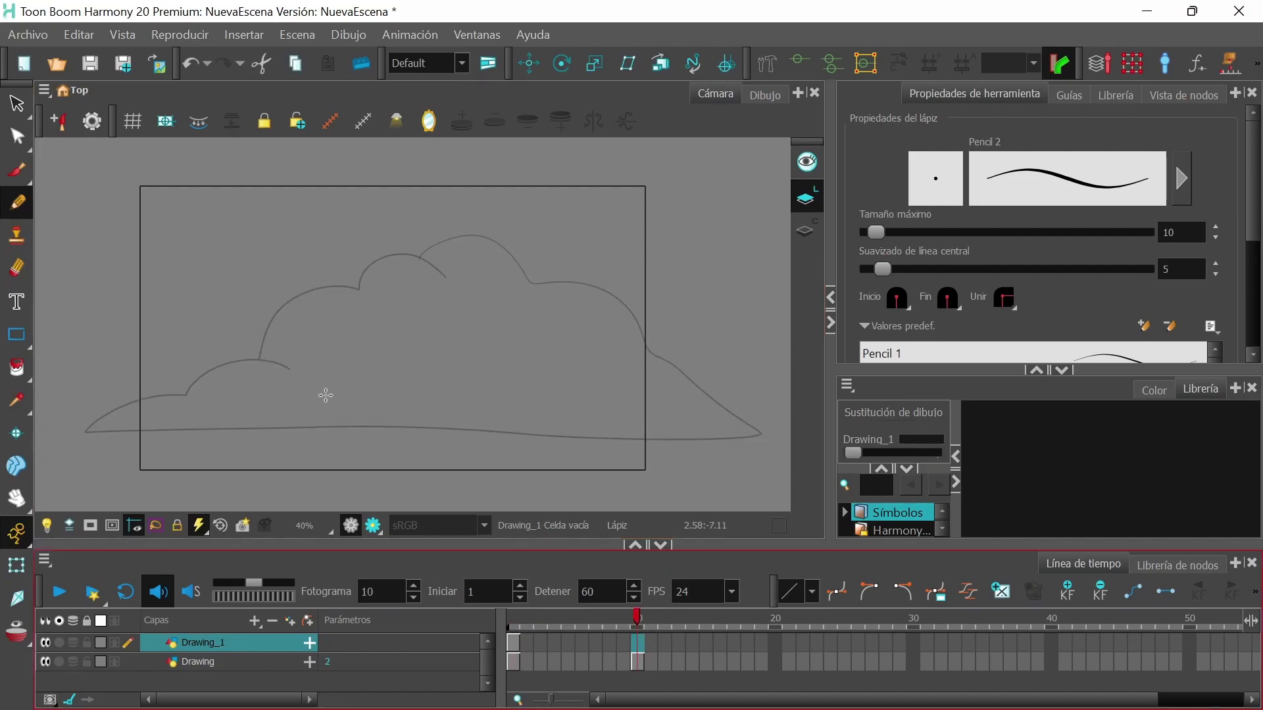
{"action": "mouse_move", "coordinate": [84, 428]}
{"action": "left_mouse_down"}
{"action": "mouse_move", "coordinate": [251, 362]}
{"action": "mouse_move", "coordinate": [300, 300]}
{"action": "mouse_move", "coordinate": [350, 290]}
{"action": "mouse_move", "coordinate": [437, 242]}
{"action": "mouse_move", "coordinate": [488, 251]}
{"action": "mouse_move", "coordinate": [529, 287]}
{"action": "mouse_move", "coordinate": [596, 292]}
{"action": "mouse_move", "coordinate": [717, 409]}
{"action": "mouse_move", "coordinate": [775, 441]}
{"action": "mouse_move", "coordinate": [80, 430]}
{"action": "left_mouse_up"}
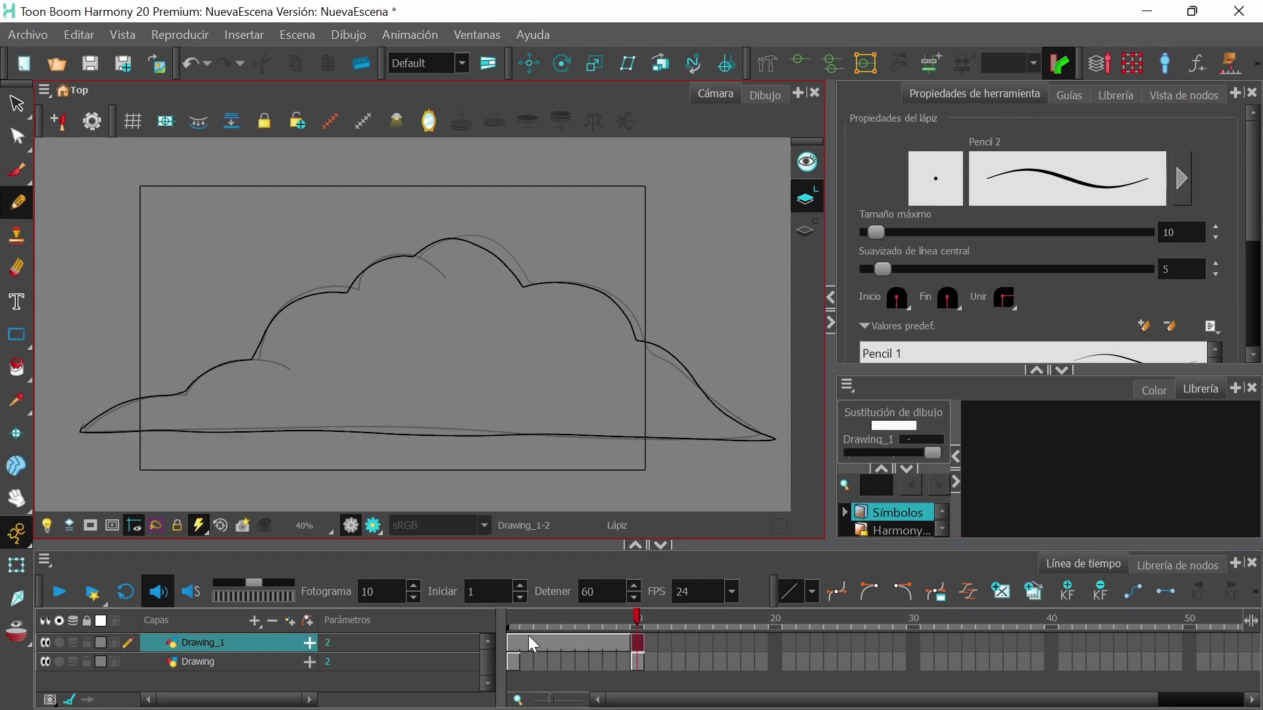
- Clear the exposure of frames 2 to 9 on the Drawing_1 layer and hide the Drawing sketch layer
{"action": "left_click_drag", "start_coordinate": [529, 643], "coordinate": [626, 641]}
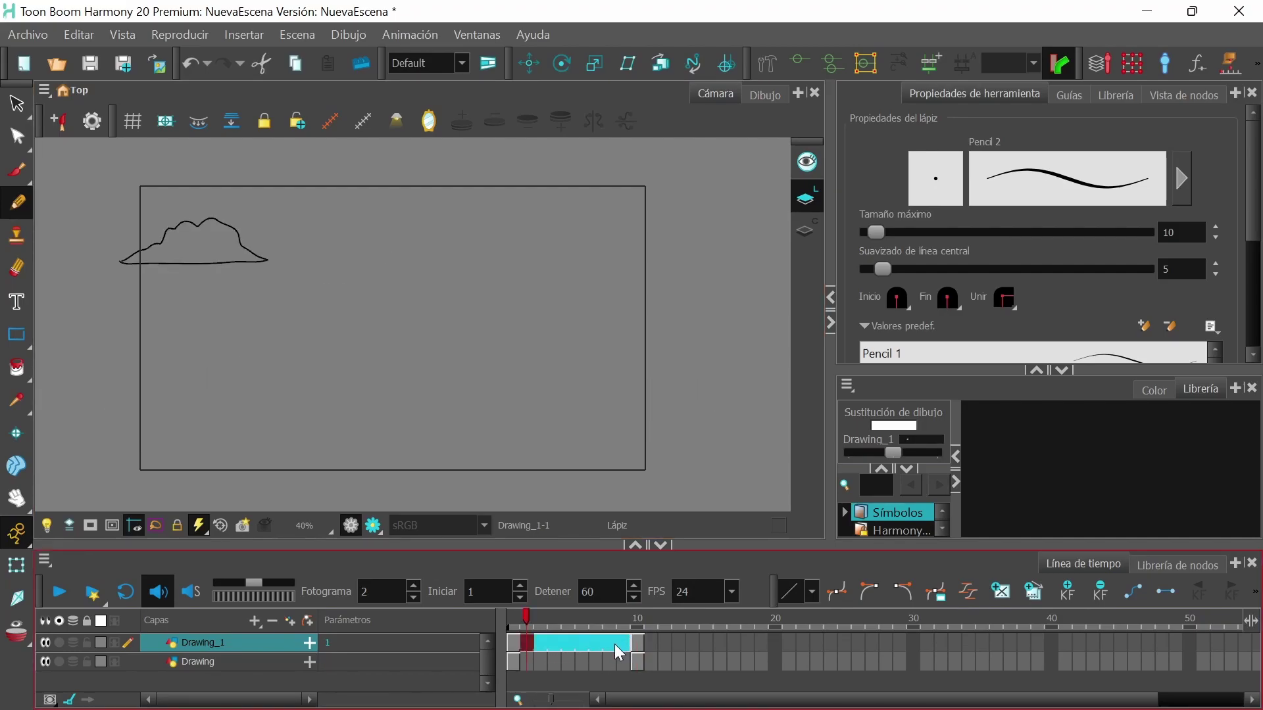
{"action": "key", "text": "Delete"}
{"action": "left_click", "coordinate": [517, 641]}
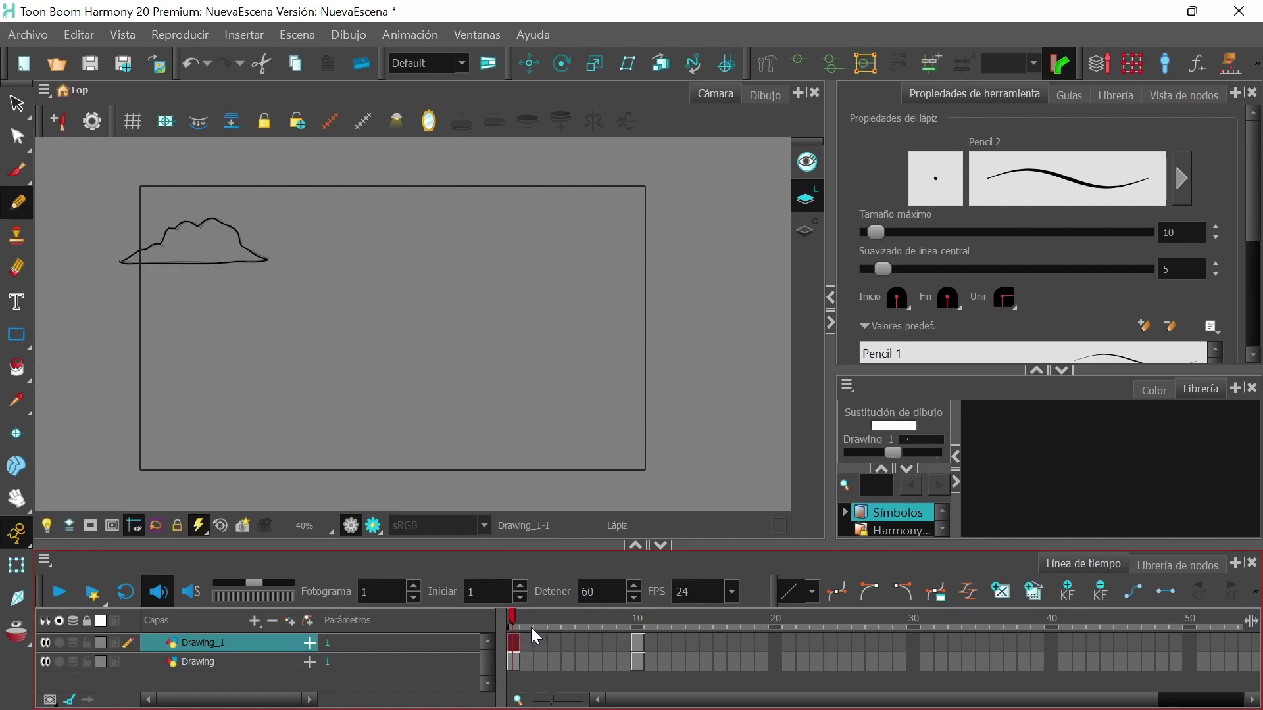
{"action": "left_click", "coordinate": [45, 662]}
- Create a morphing between the two traced clouds across frames 1 to 10 of the Drawing_1 layer
{"action": "left_click", "coordinate": [638, 642], "text": "shift"}
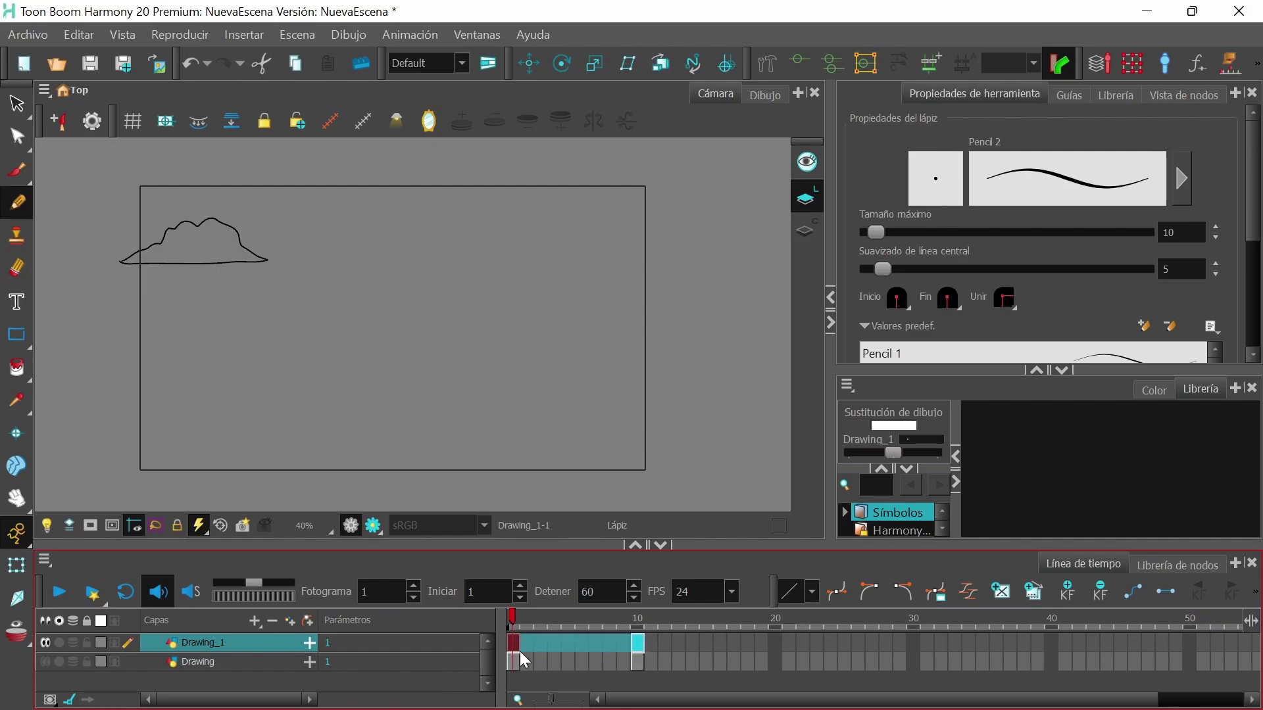
{"action": "right_click", "coordinate": [552, 626]}
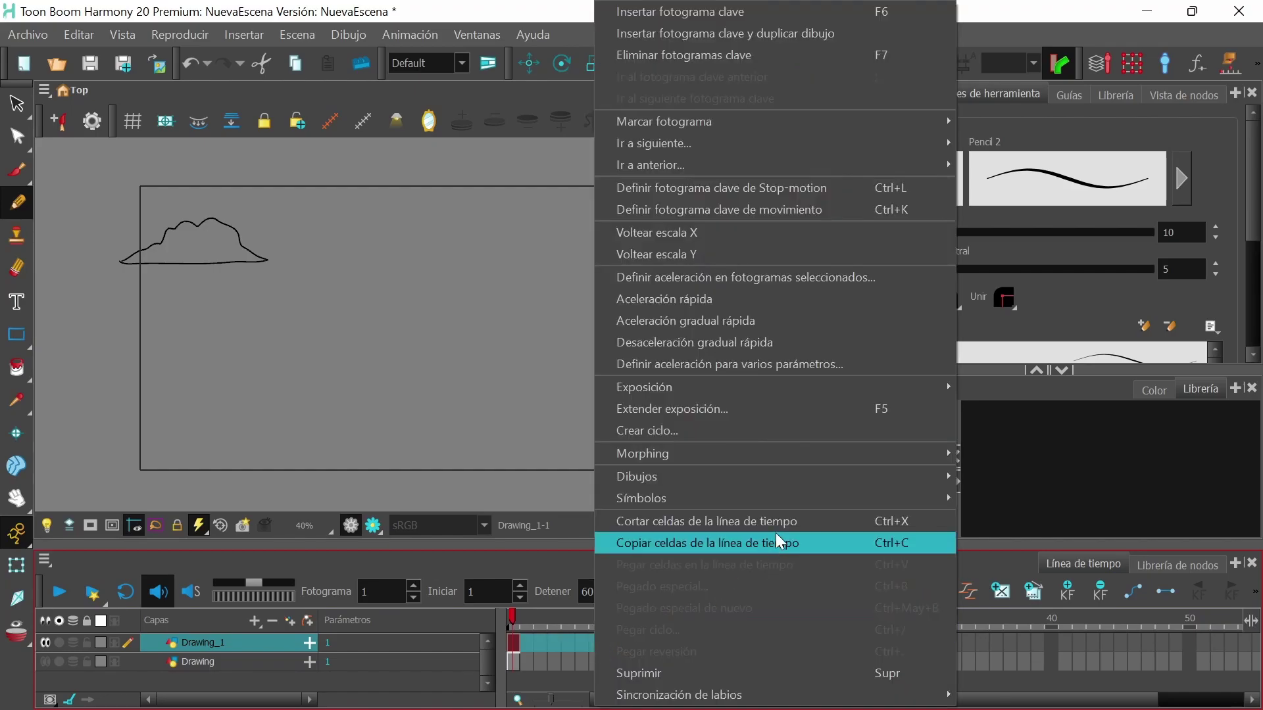
{"action": "mouse_move", "coordinate": [934, 453]}
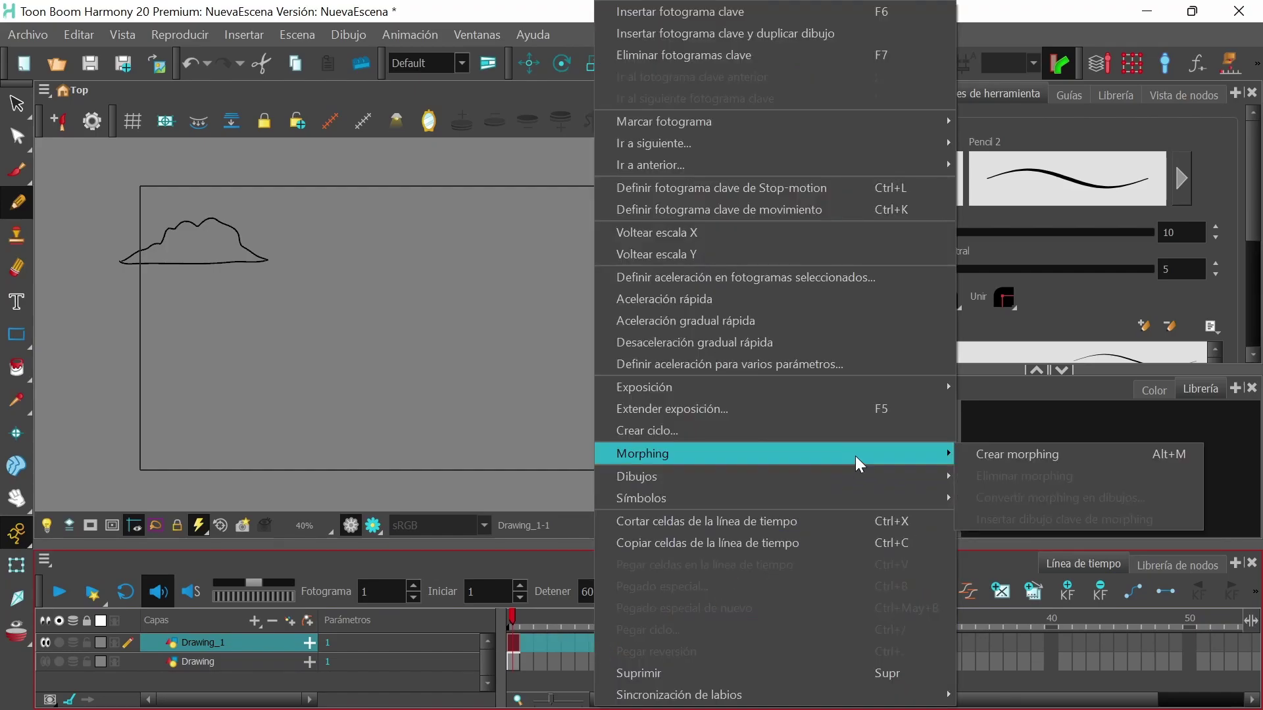
{"action": "left_click", "coordinate": [1000, 456]}
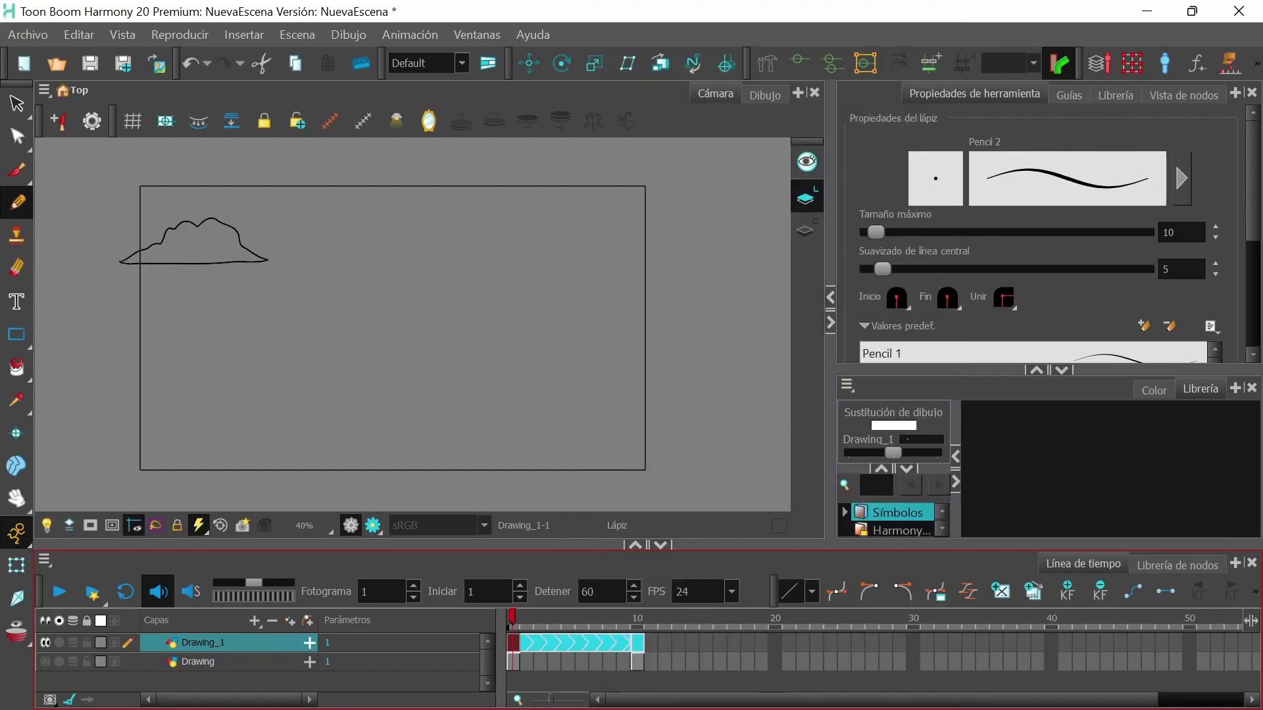
- Set looped playback to frames 1 to 10 at 8 FPS and play the cloud morph
{"action": "mouse_move", "coordinate": [512, 614]}
{"action": "left_mouse_down"}
{"action": "mouse_move", "coordinate": [645, 622]}
{"action": "mouse_move", "coordinate": [519, 612]}
{"action": "left_mouse_up"}
{"action": "mouse_move", "coordinate": [722, 705]}
{"action": "left_mouse_down"}
{"action": "mouse_move", "coordinate": [1029, 666]}
{"action": "mouse_move", "coordinate": [1209, 618]}
{"action": "mouse_move", "coordinate": [529, 612]}
{"action": "left_mouse_up"}
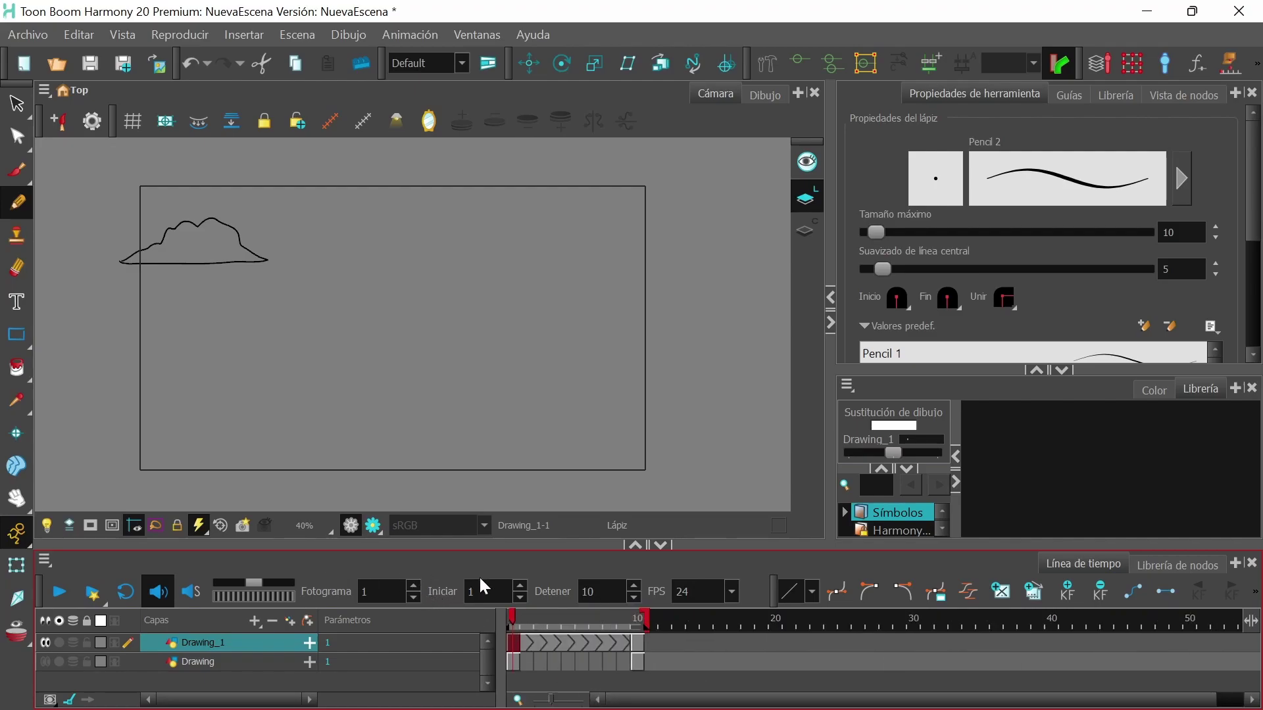
{"action": "left_click", "coordinate": [733, 591]}
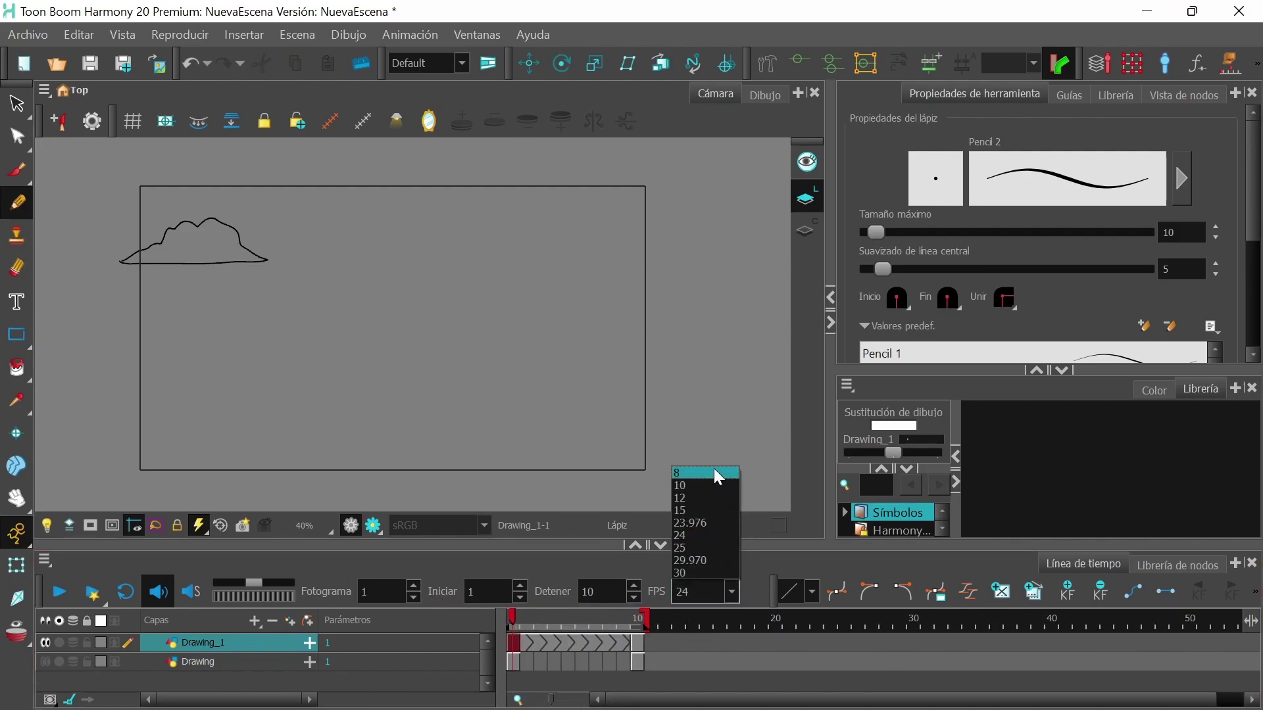
{"action": "left_click", "coordinate": [691, 471]}
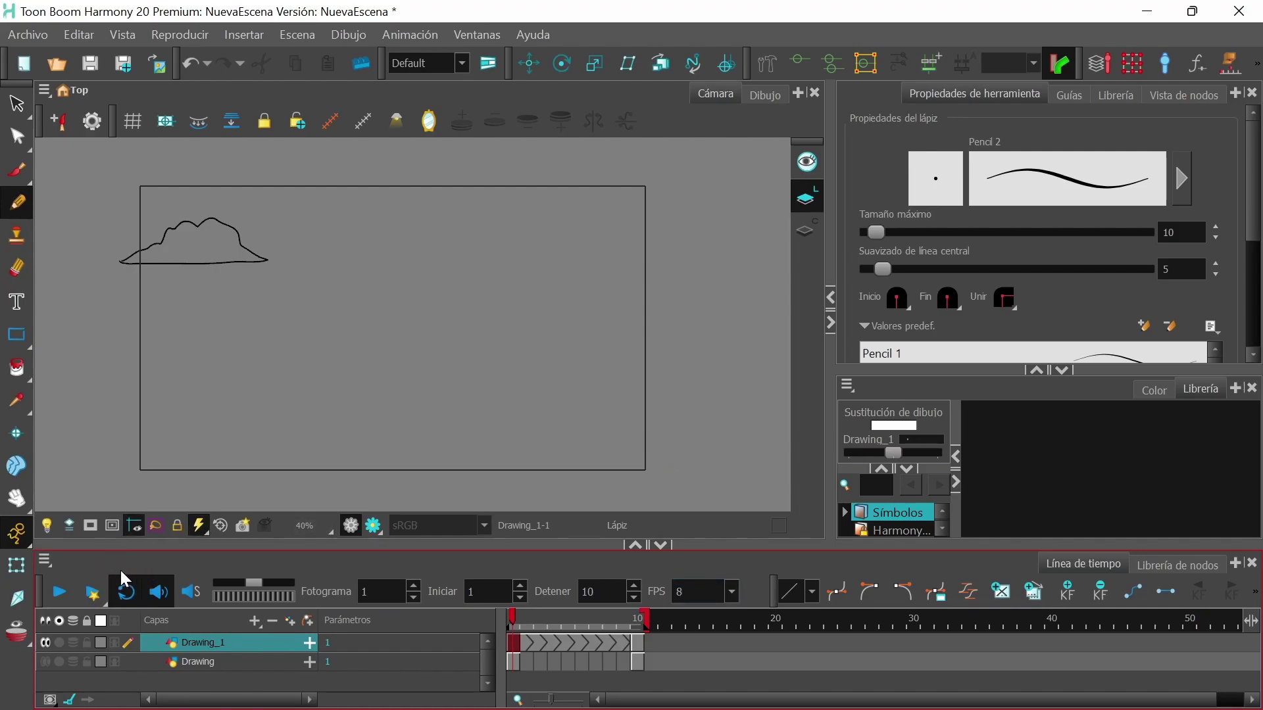
{"action": "left_click", "coordinate": [57, 595]}
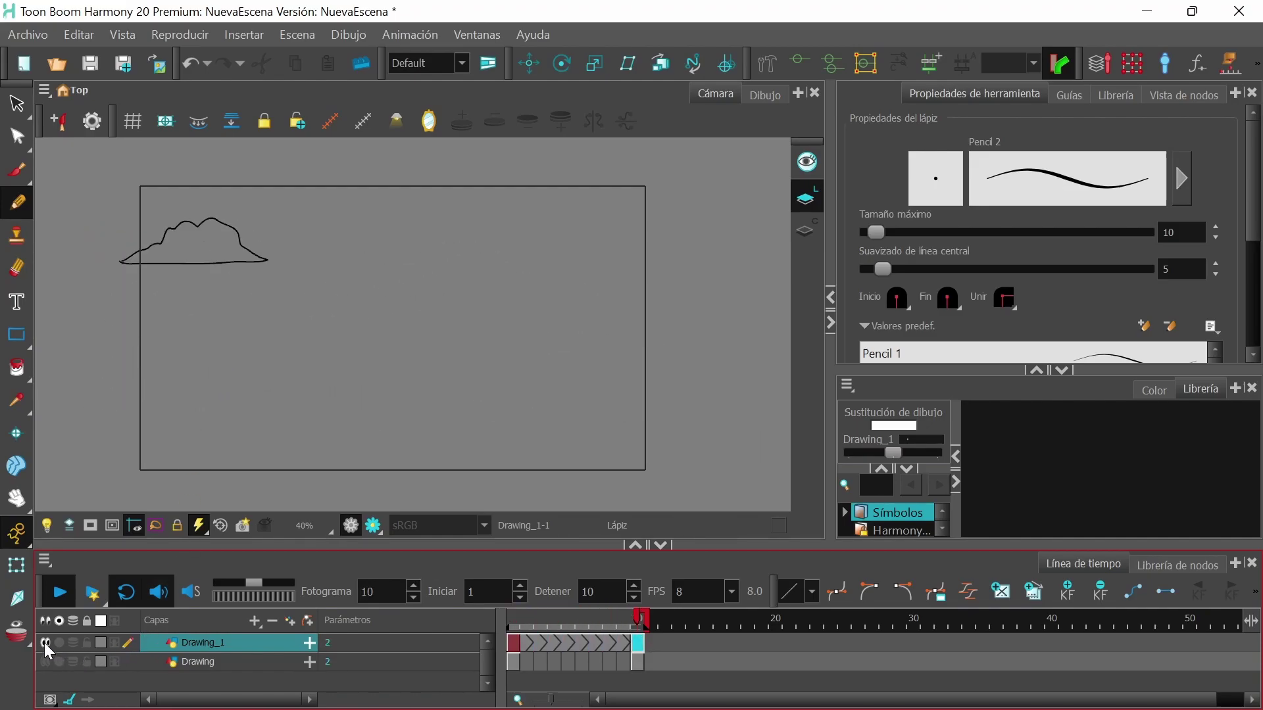
- Paint the inside of the small cloud at frame 1 and the large cloud at frame 10 with Blue
{"action": "key", "text": "alt+i"}
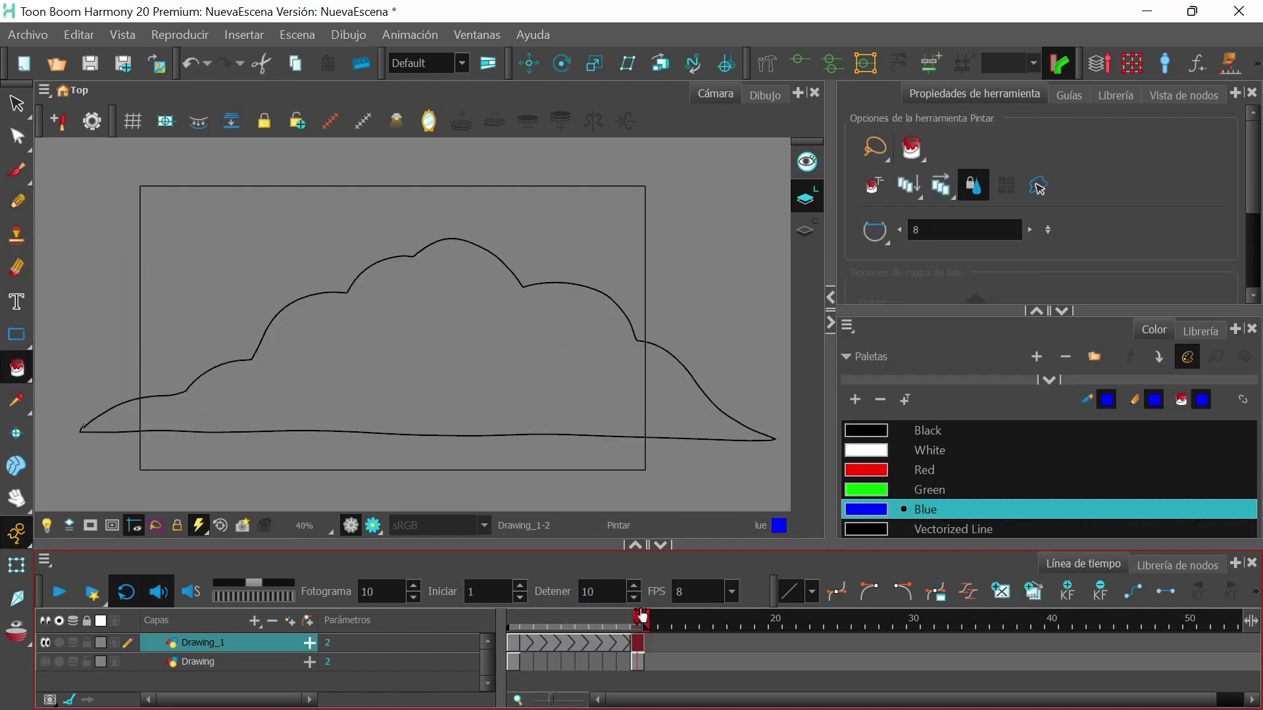
{"action": "left_click", "coordinate": [518, 647]}
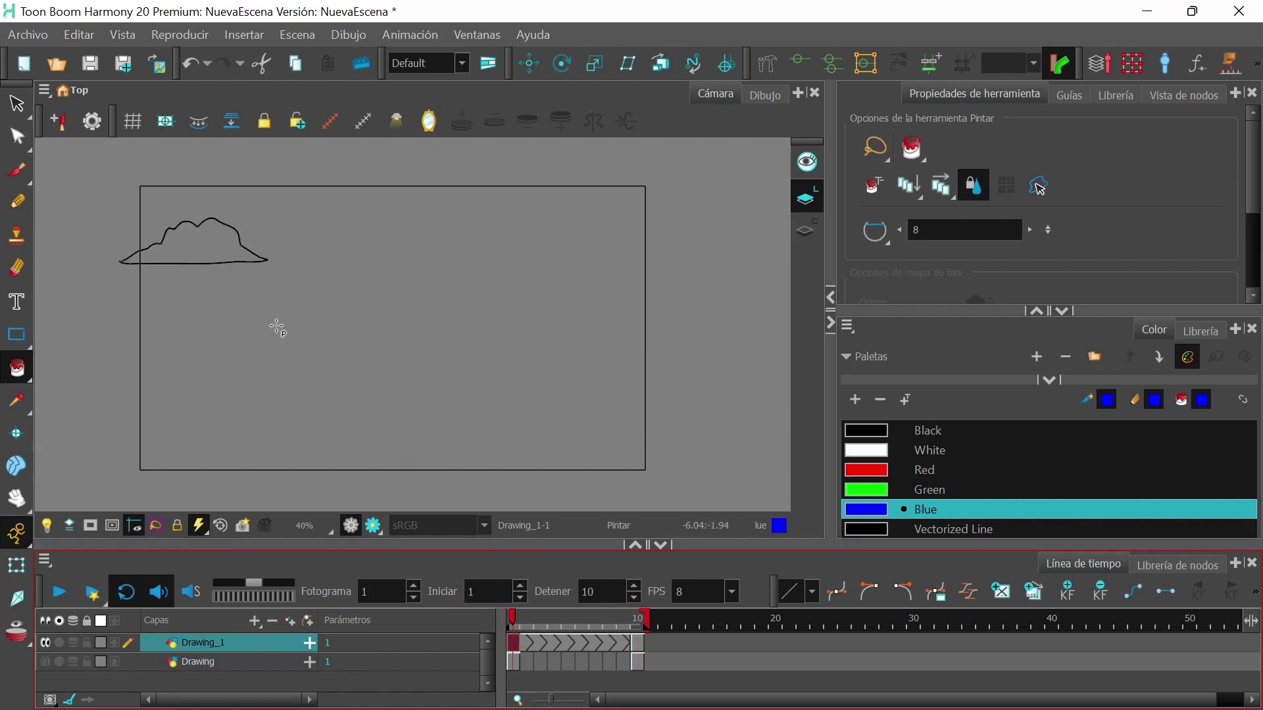
{"action": "left_click", "coordinate": [204, 250]}
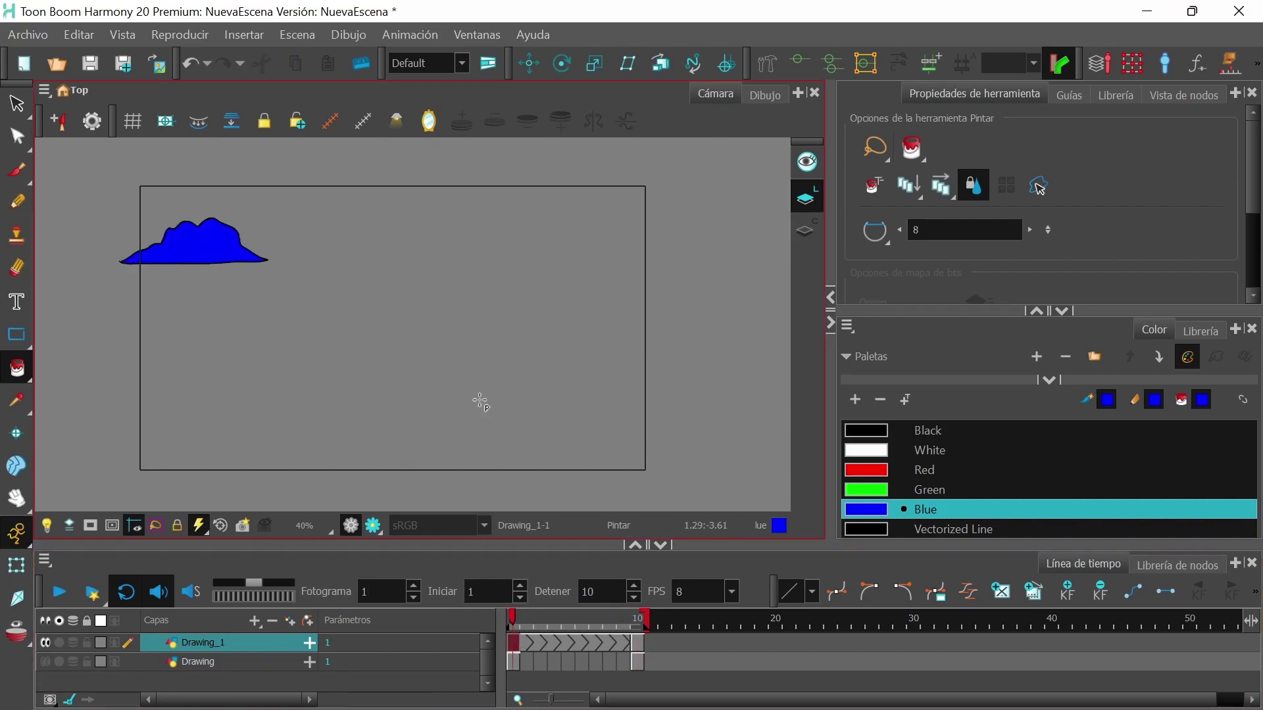
{"action": "left_click", "coordinate": [638, 643]}
{"action": "left_click", "coordinate": [567, 375]}
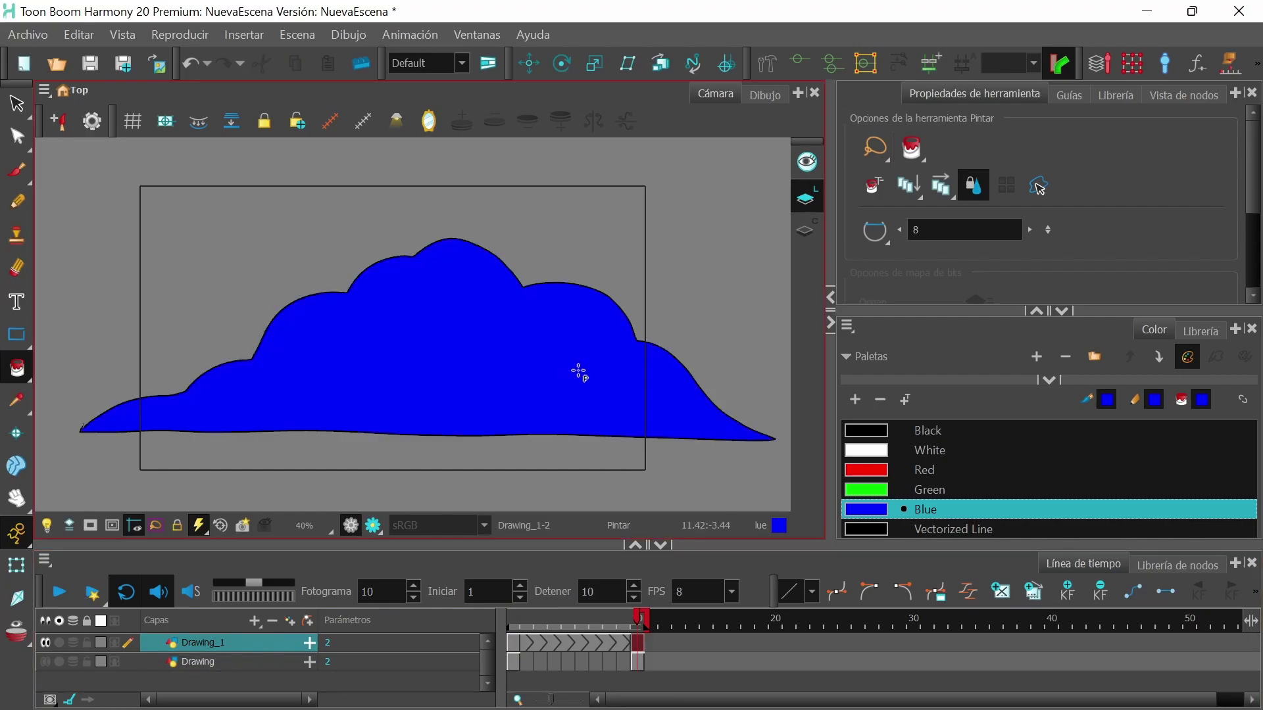
- Play the filled cloud morph from frame 1 to check how the blue shape transforms, and stop the playback
{"action": "left_click_drag", "start_coordinate": [639, 625], "coordinate": [514, 626]}
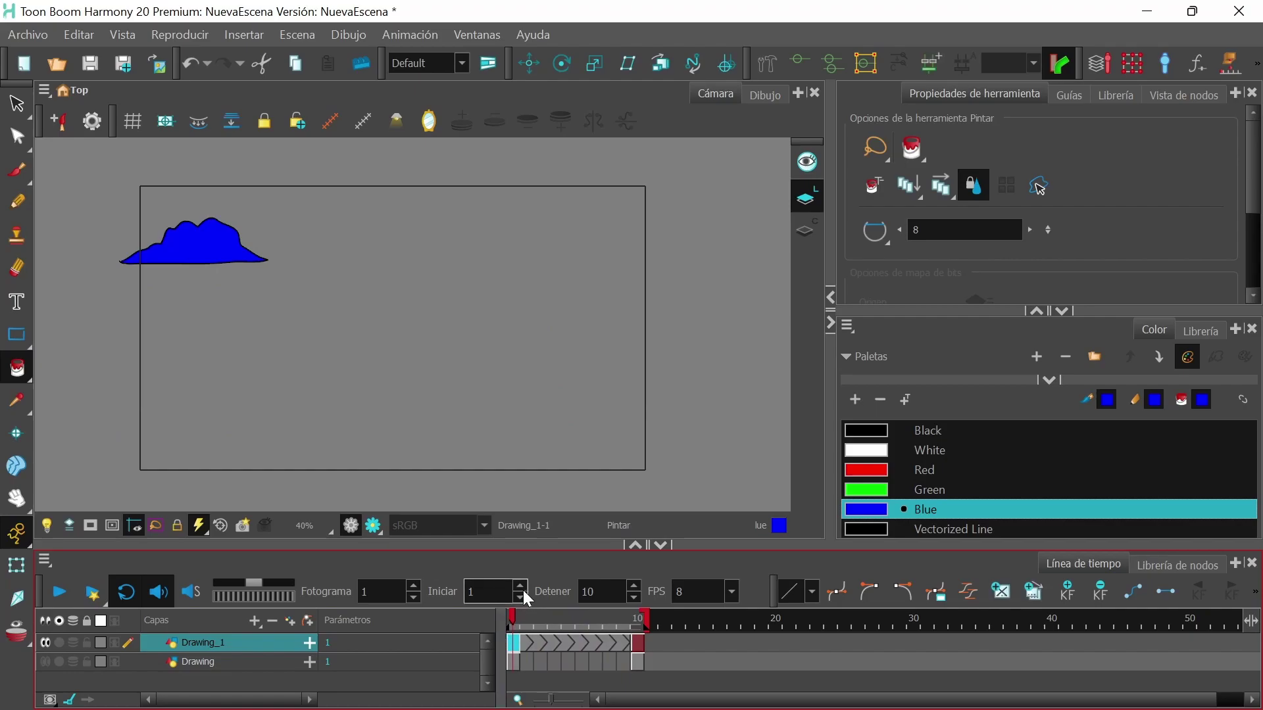
{"action": "left_click", "coordinate": [59, 595]}
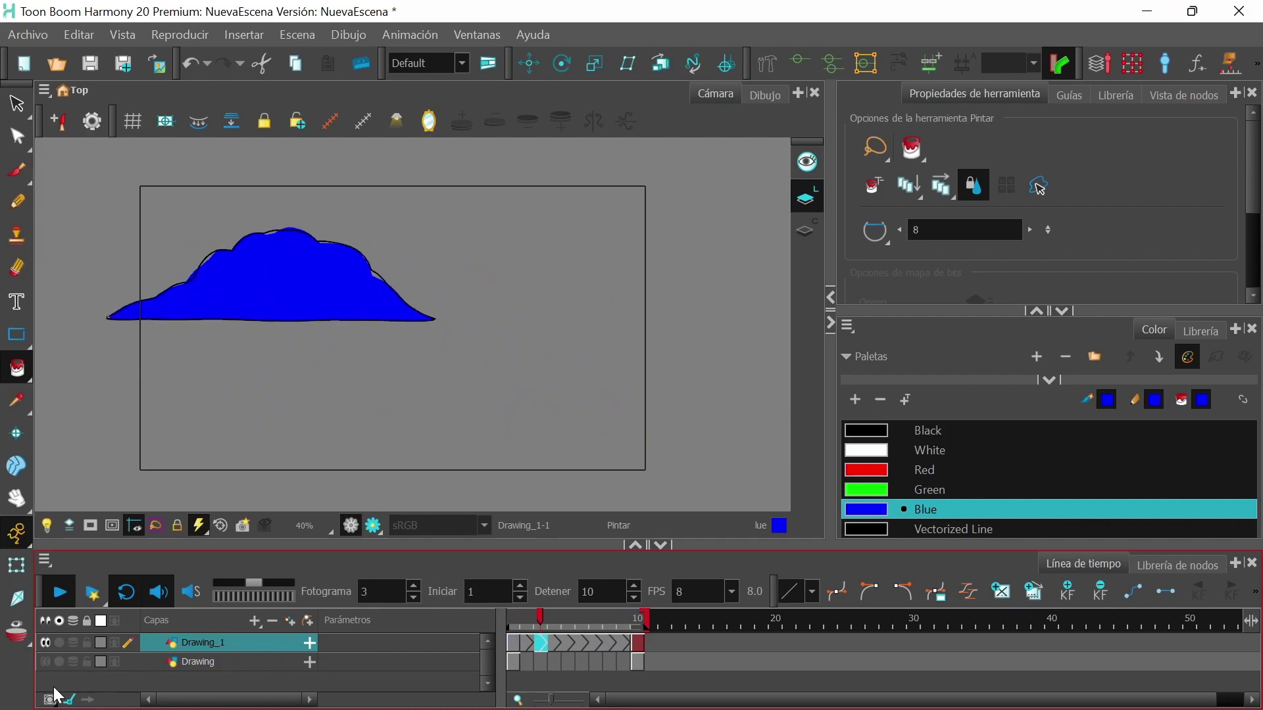
{"action": "left_click", "coordinate": [59, 593]}
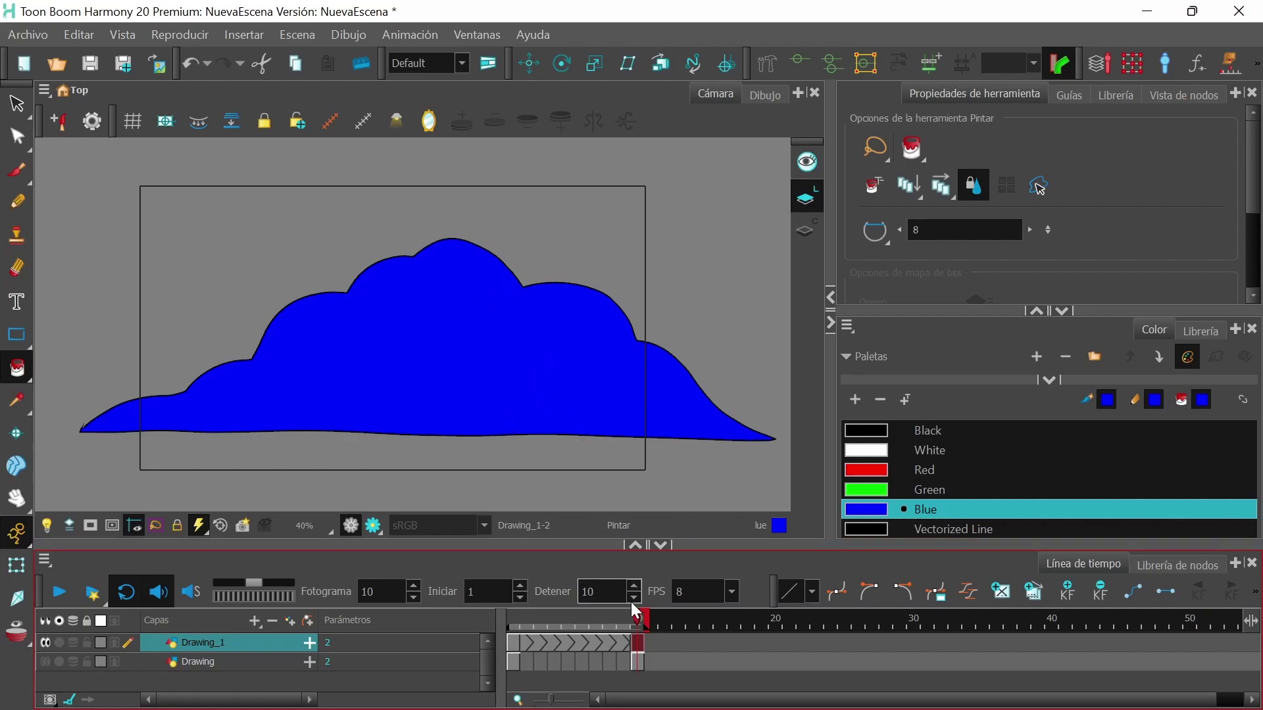
- Return to frame 1, activate the Morphing tool and expand its properties to show the acceleration settings of the cloud morph
{"action": "left_click_drag", "start_coordinate": [641, 624], "coordinate": [487, 630]}
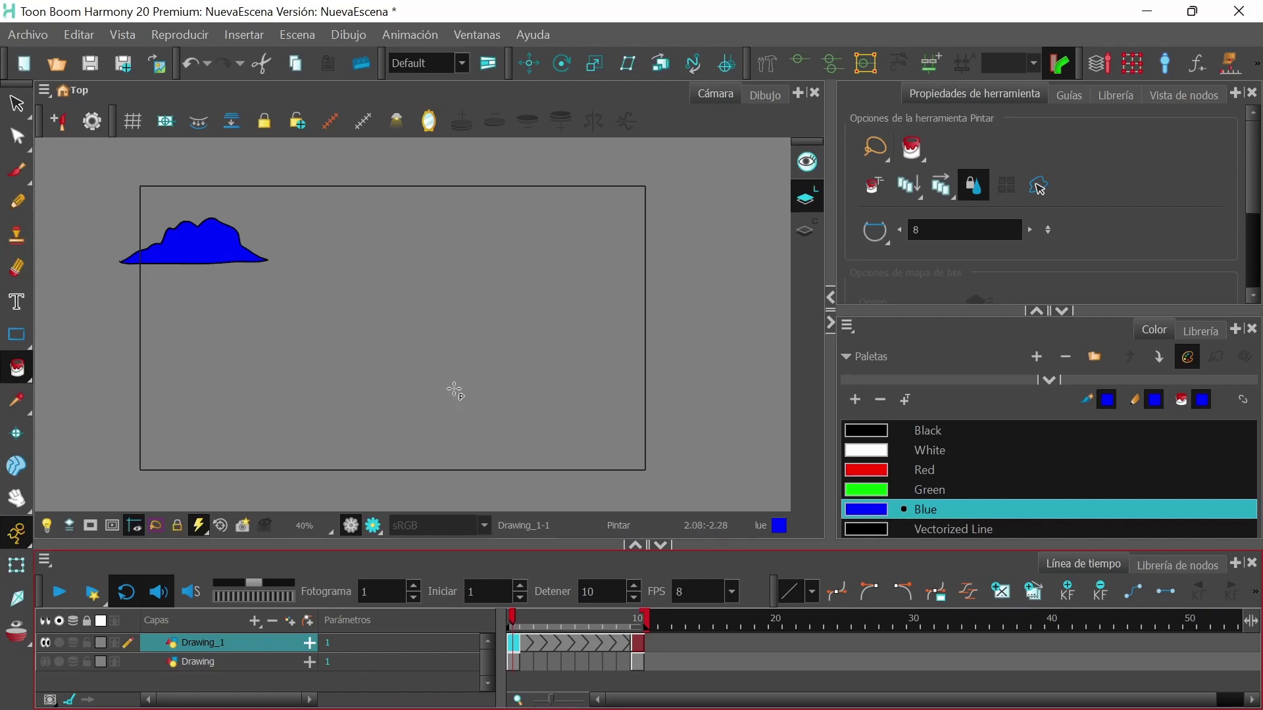
{"action": "left_click_drag", "start_coordinate": [263, 544], "coordinate": [262, 508]}
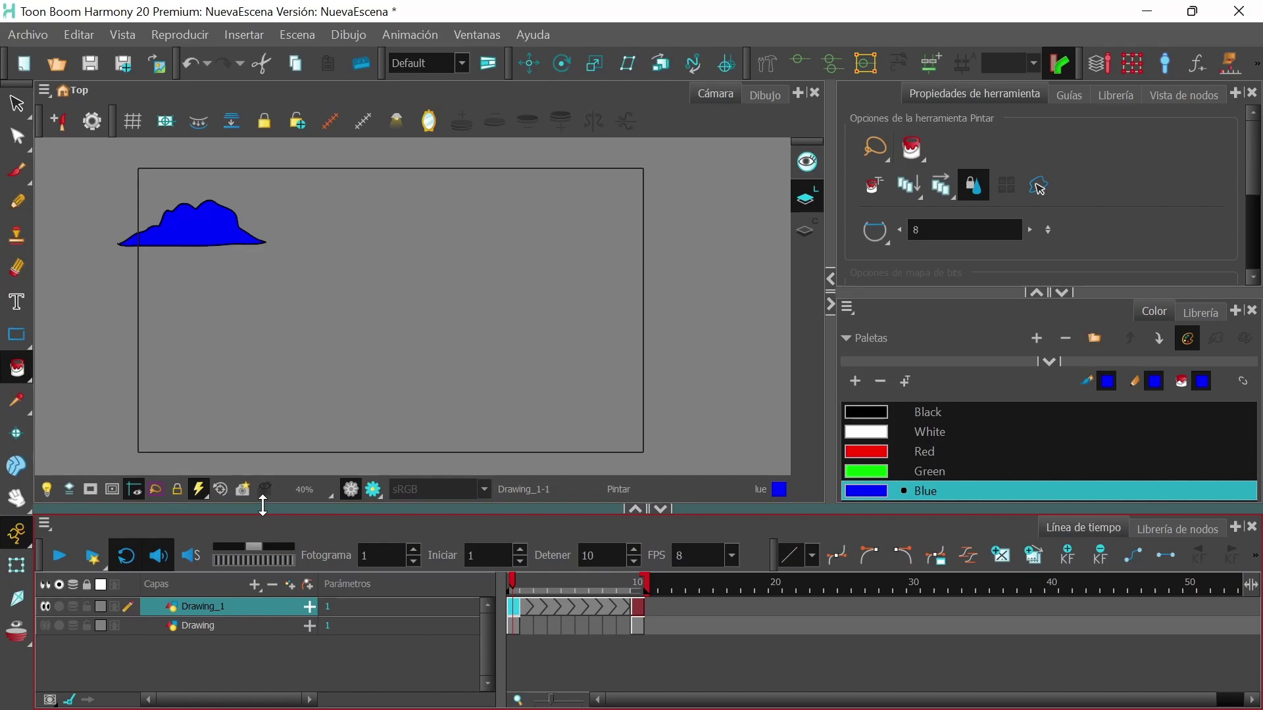
{"action": "left_click_drag", "start_coordinate": [518, 576], "coordinate": [480, 579]}
{"action": "left_click", "coordinate": [18, 468]}
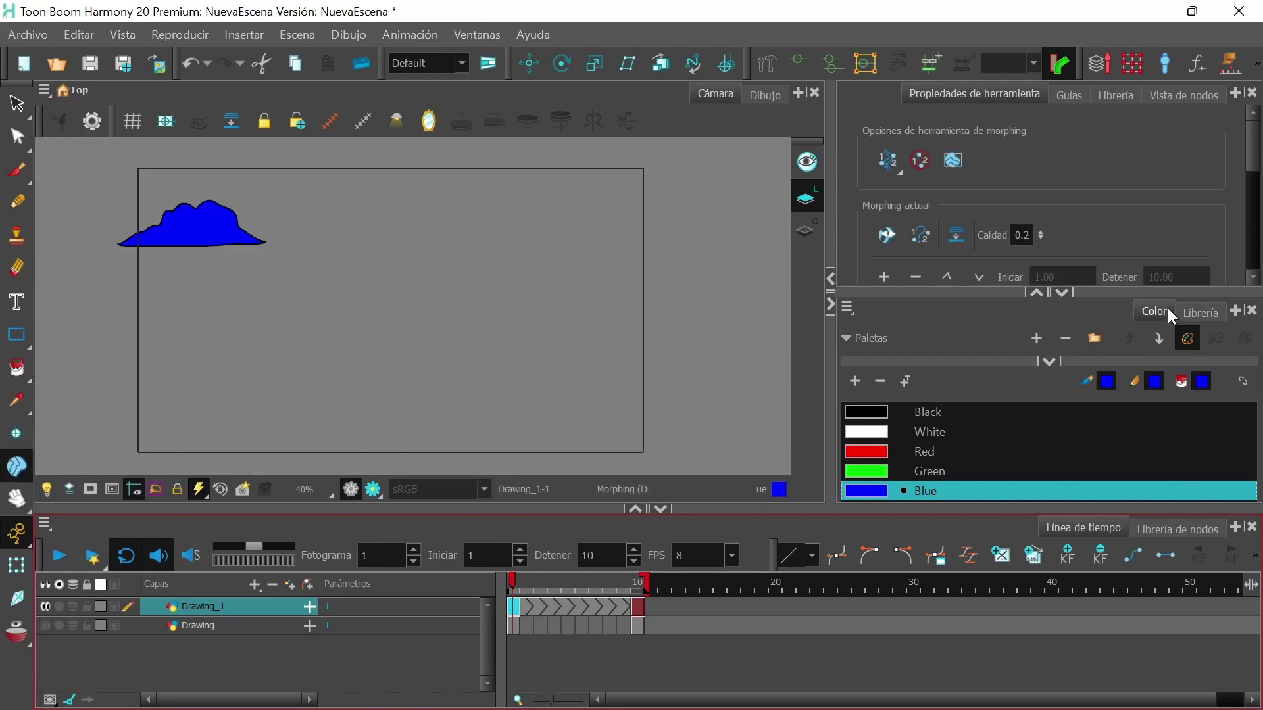
{"action": "scroll", "coordinate": [1030, 196], "scroll_direction": "down", "scroll_amount": 3}
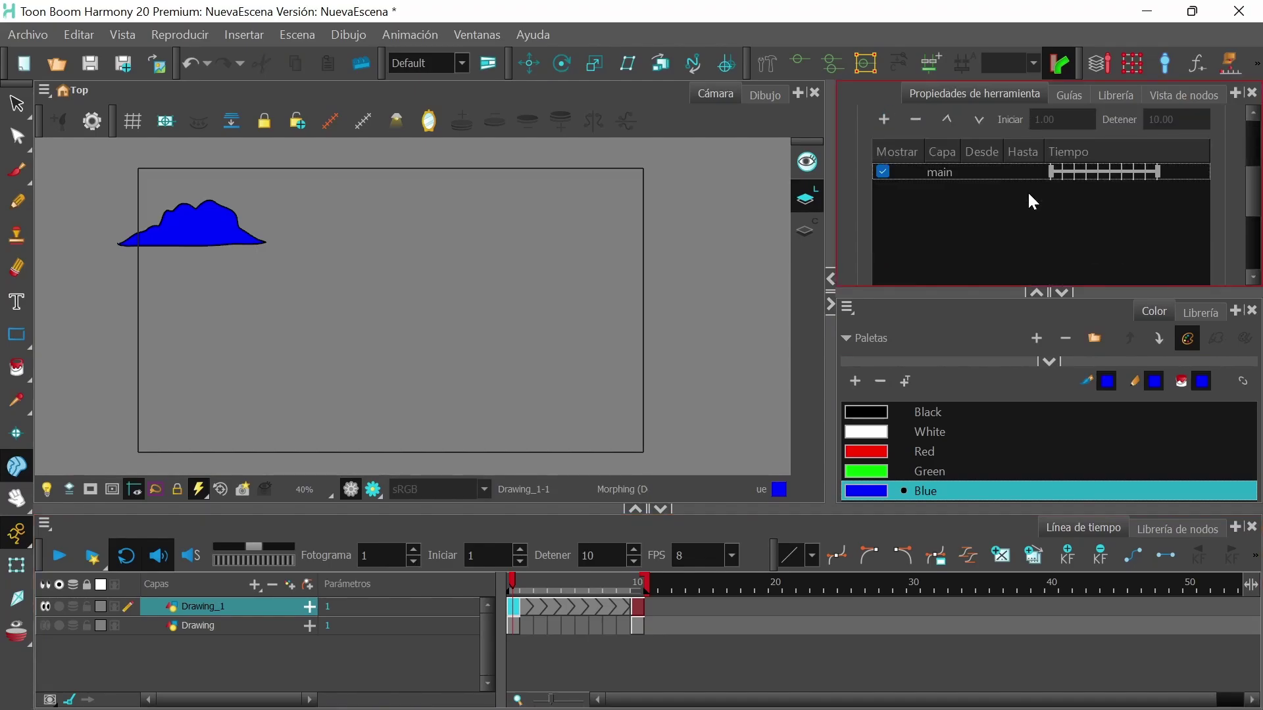
{"action": "left_click", "coordinate": [1060, 292]}
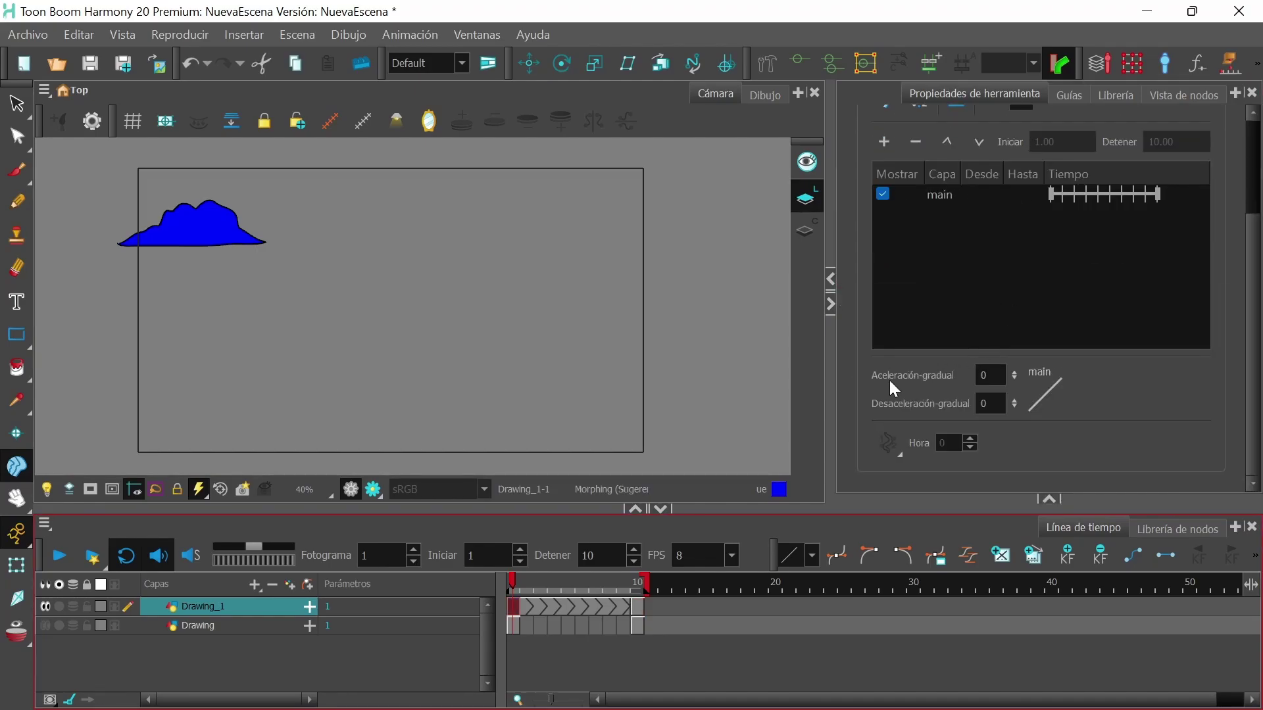
- Set the gradual acceleration (Aceleración-gradual) of the main morphing layer to 50 and play the cloud morph to check the easing
{"action": "left_click", "coordinate": [1041, 392]}
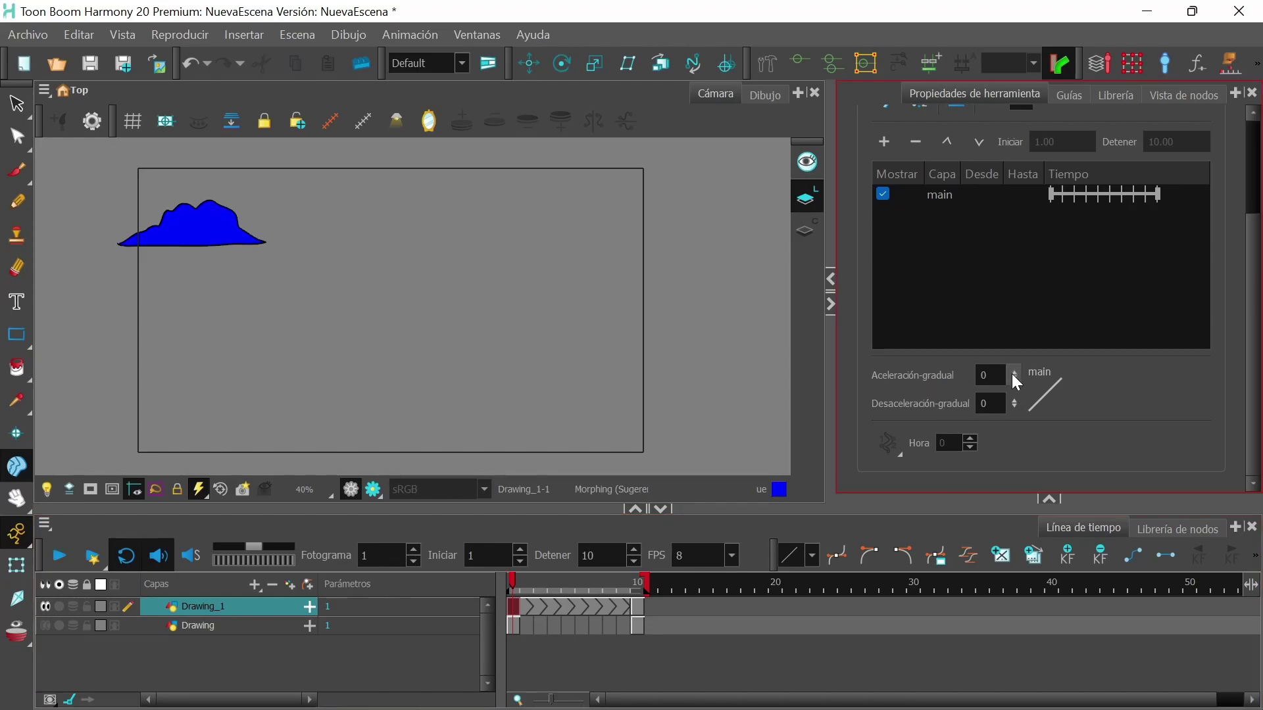
{"action": "left_click", "coordinate": [990, 375]}
{"action": "scroll", "coordinate": [990, 375], "scroll_direction": "up", "scroll_amount": 2}
{"action": "scroll", "coordinate": [990, 374], "scroll_direction": "down", "scroll_amount": 2}
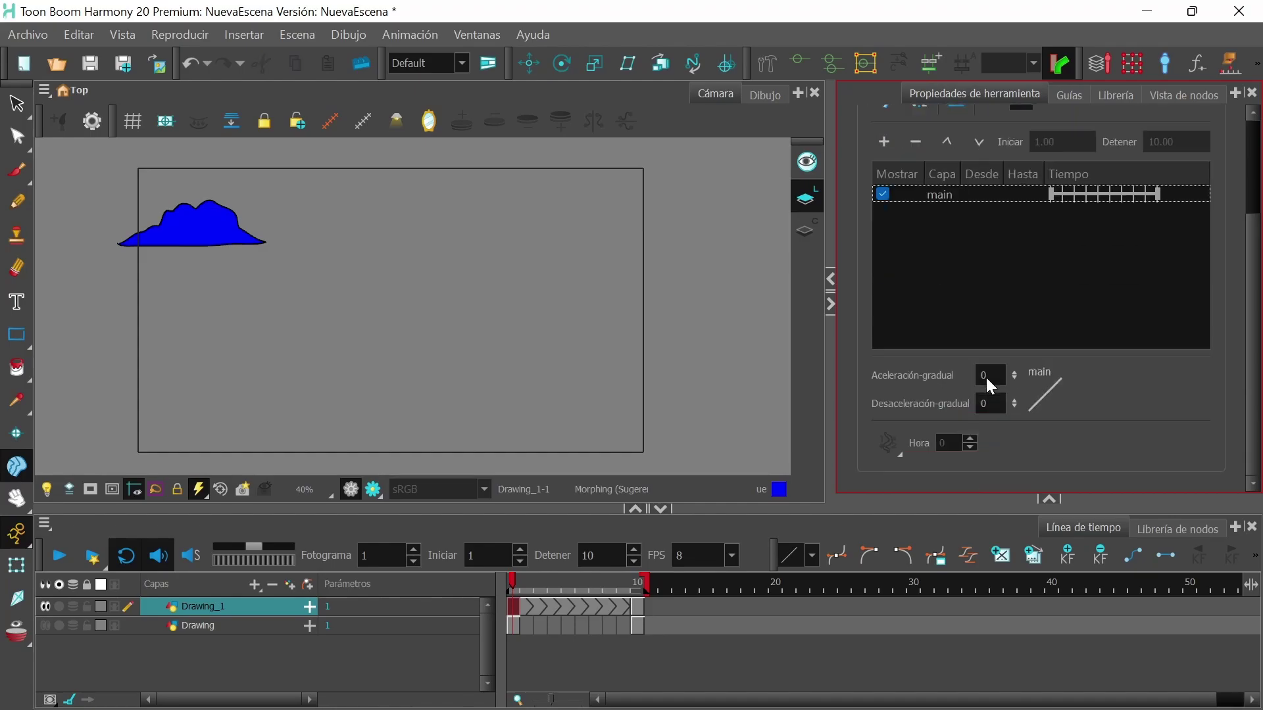
{"action": "double_click", "coordinate": [985, 375]}
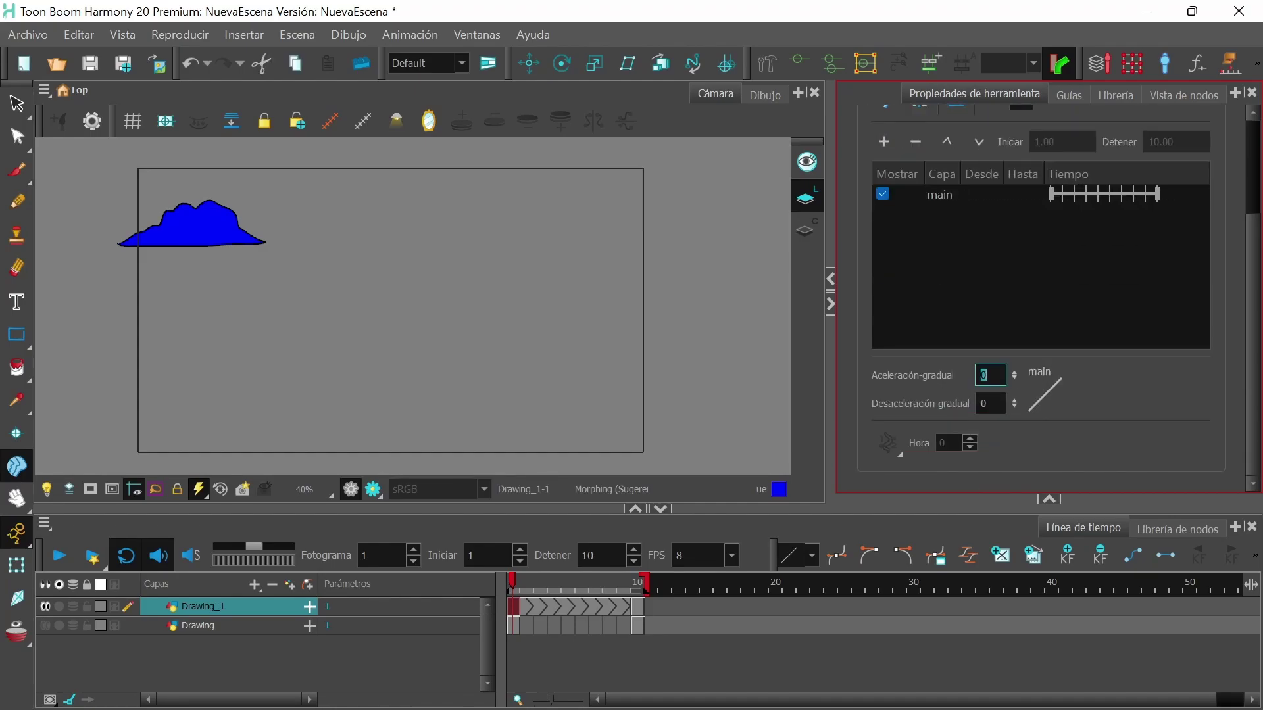
{"action": "type", "text": "50"}
{"action": "key", "text": "Return"}
{"action": "left_click", "coordinate": [60, 558]}
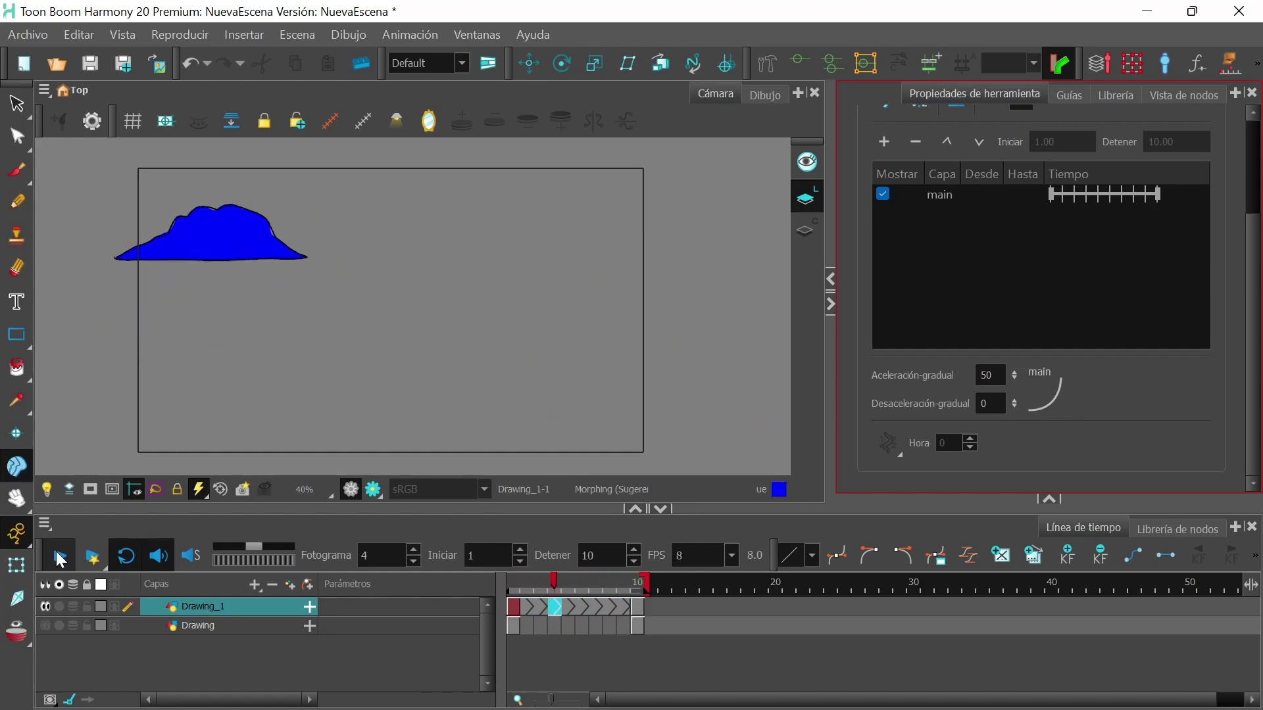
{"action": "left_click", "coordinate": [60, 558]}
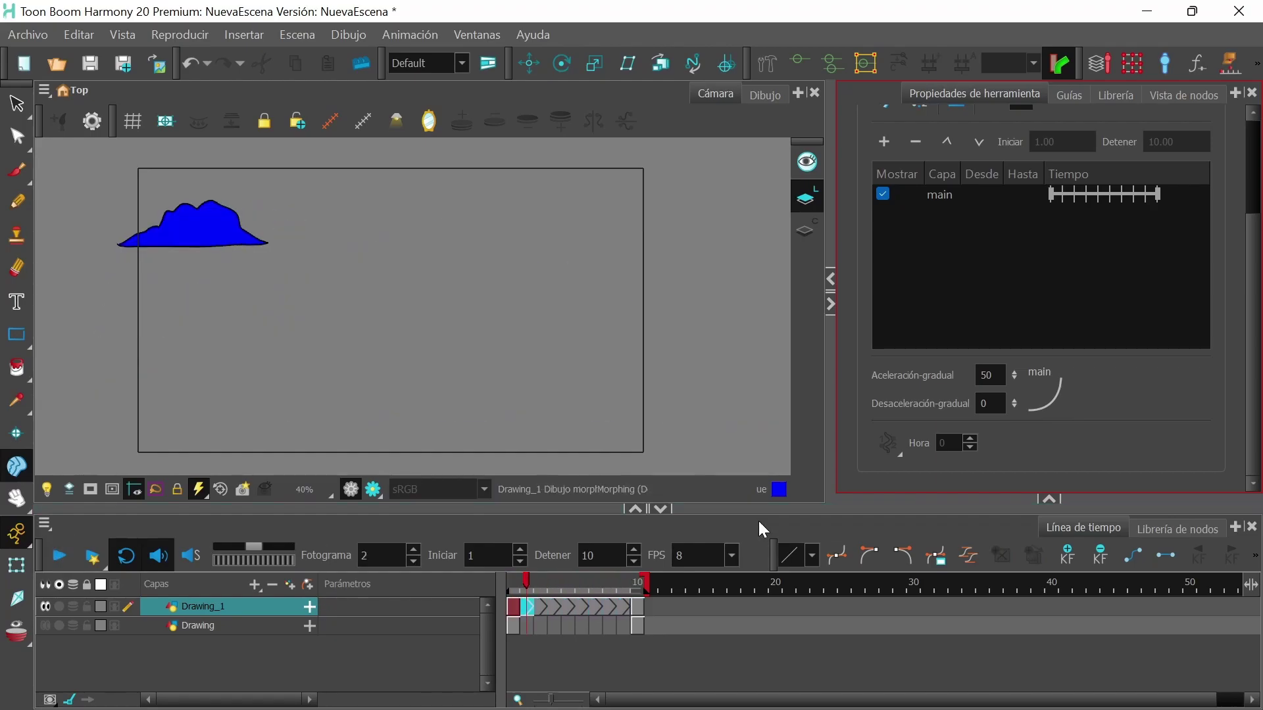
- Set the playback rate to 24 FPS and replay the eased cloud morph, finishing on the large cloud at frame 10
{"action": "left_click", "coordinate": [734, 555]}
{"action": "left_click", "coordinate": [708, 634]}
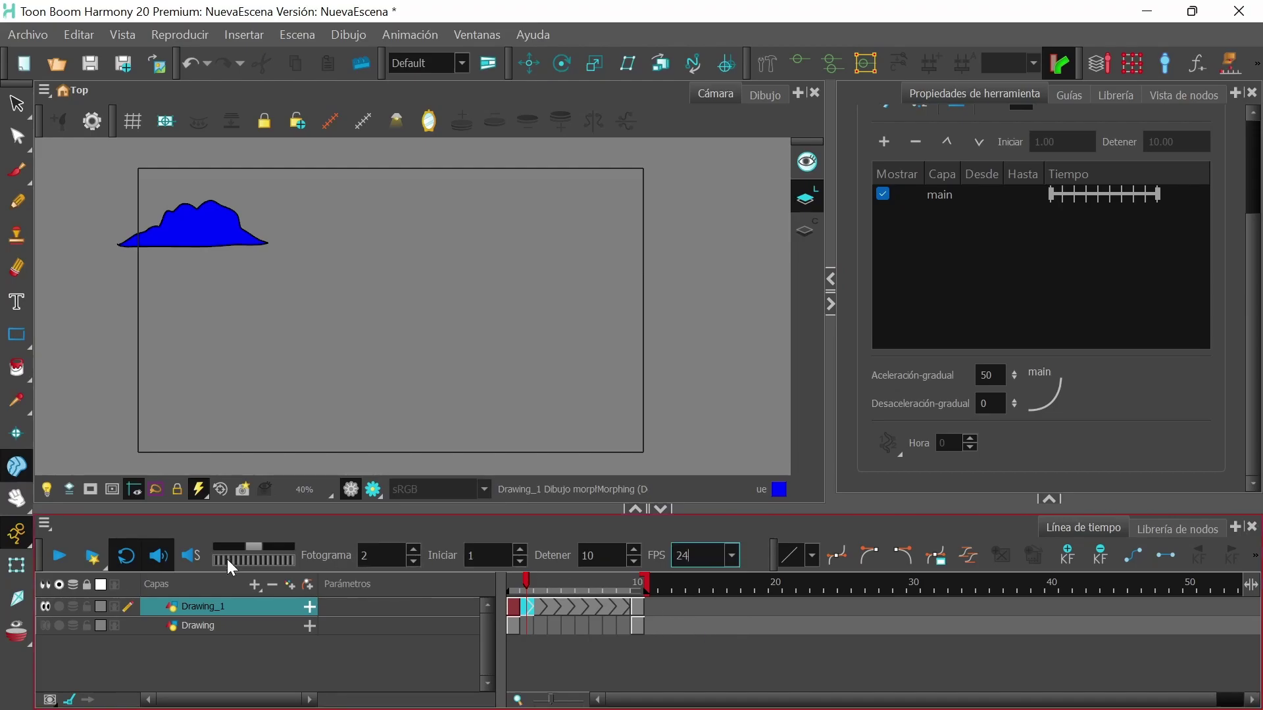
{"action": "left_click", "coordinate": [57, 561]}
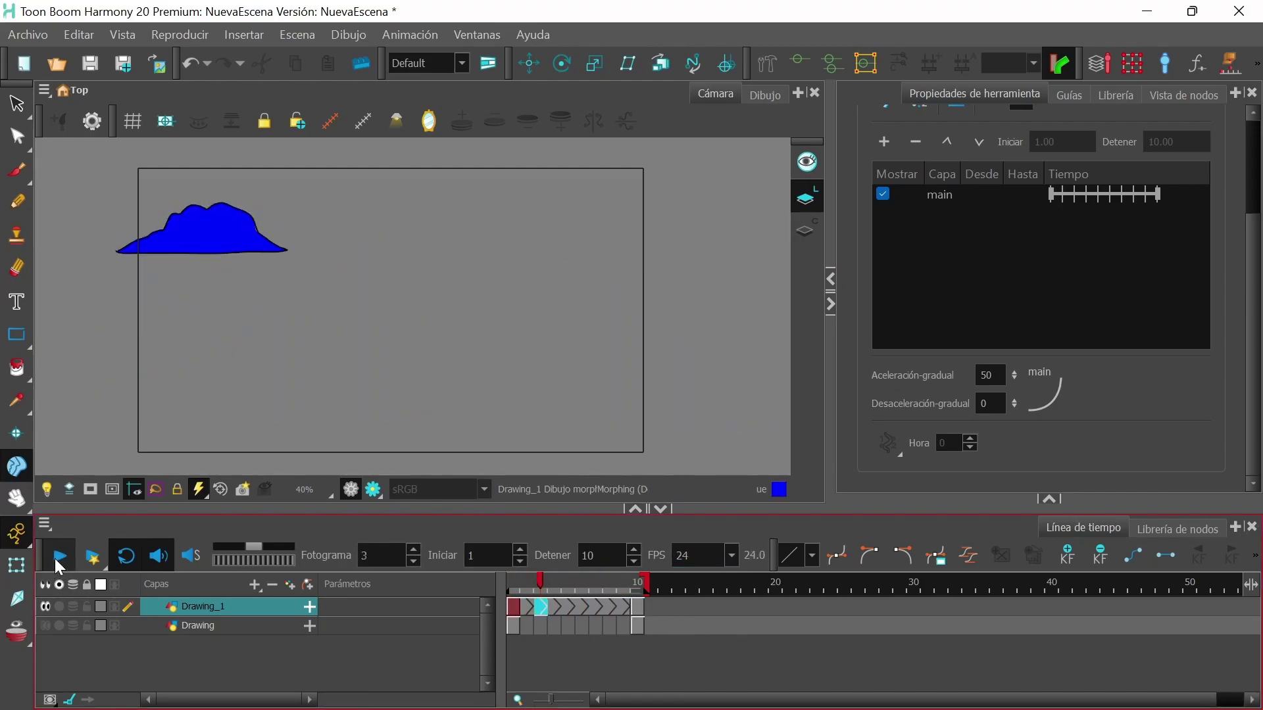
{"action": "left_click", "coordinate": [634, 605]}
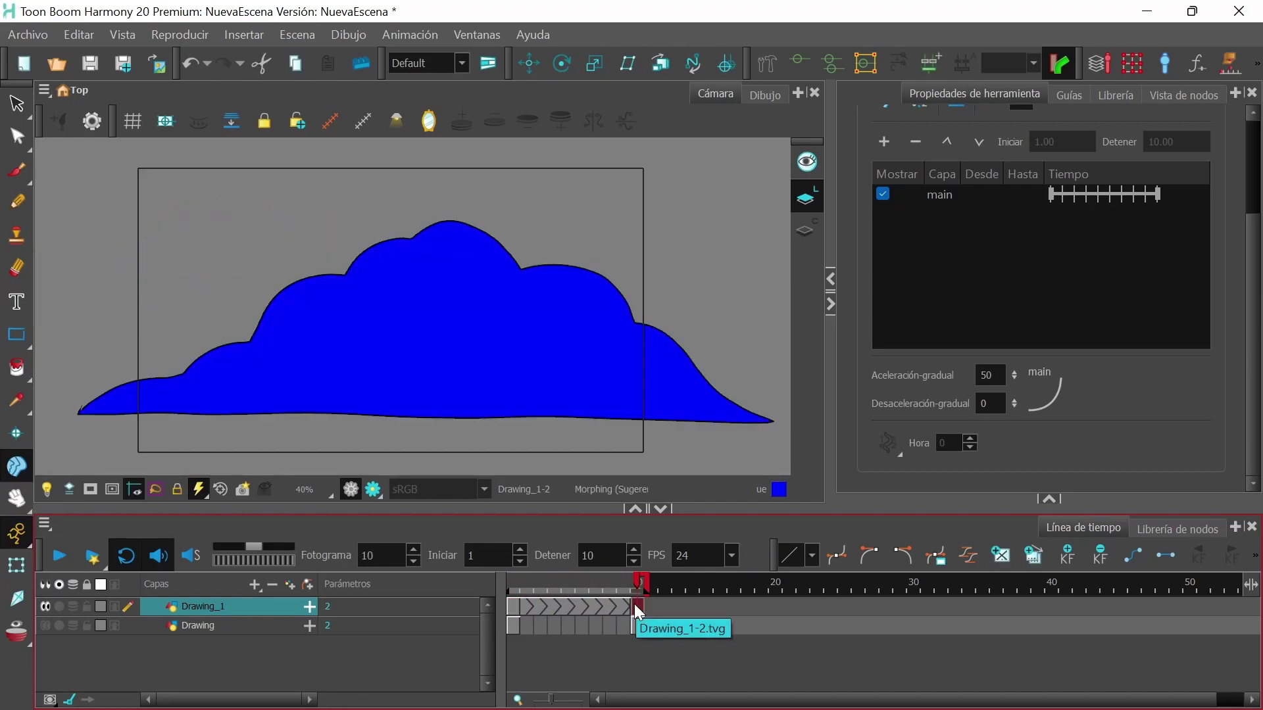